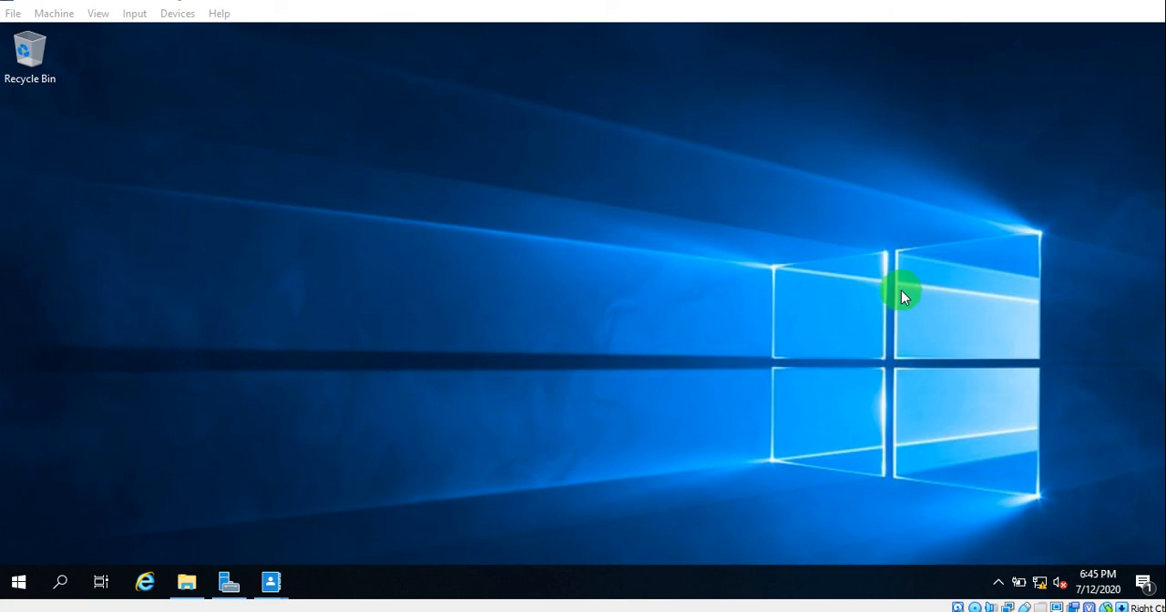
pyautogui.rightClick(563, 262)
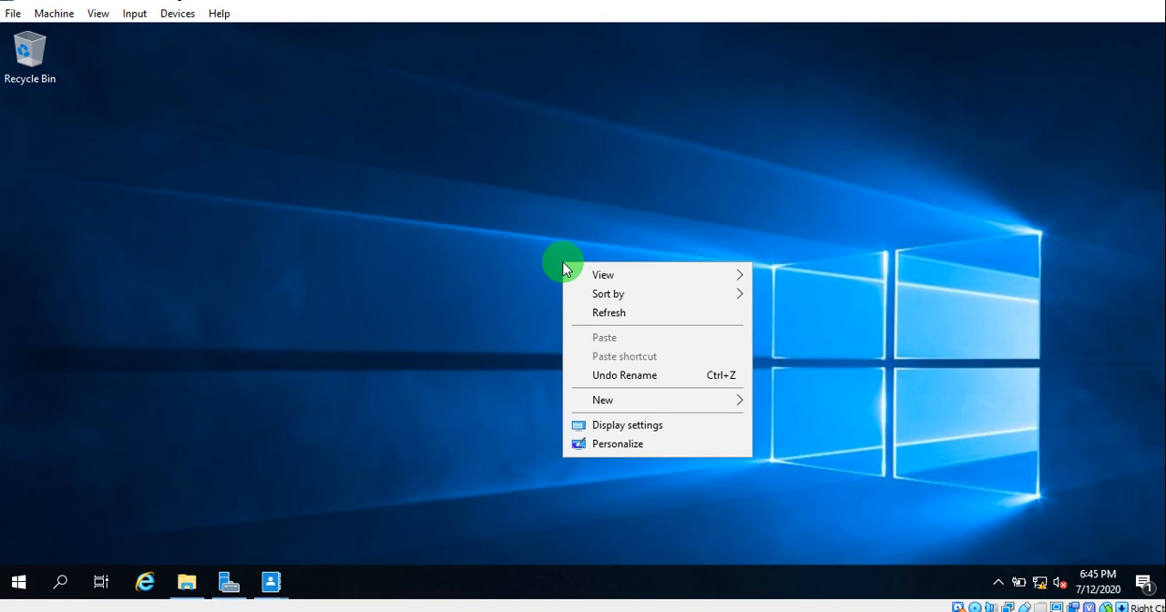
pyautogui.click(592, 311)
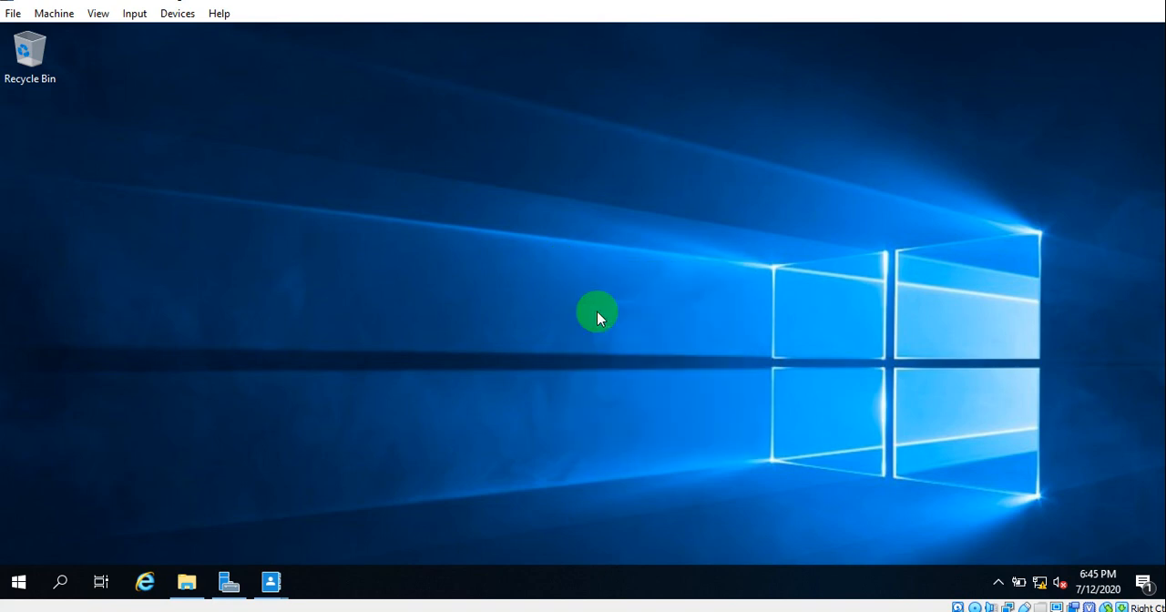
# - Open Local Disk (C:) in File Explorer
pyautogui.click(189, 582)
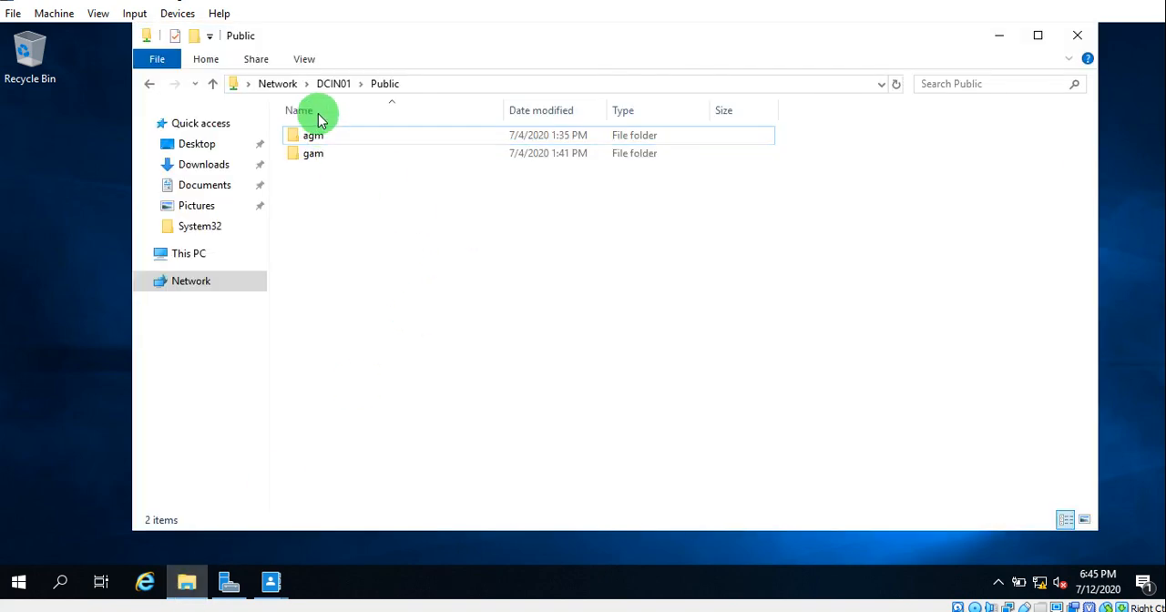
pyautogui.click(210, 255)
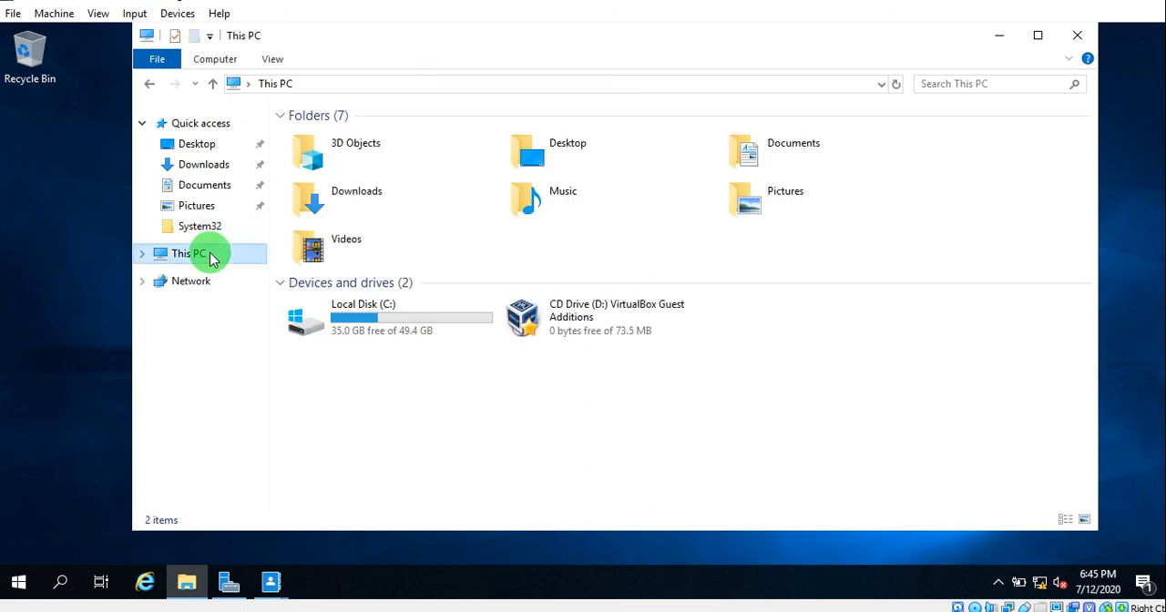
pyautogui.doubleClick(387, 321)
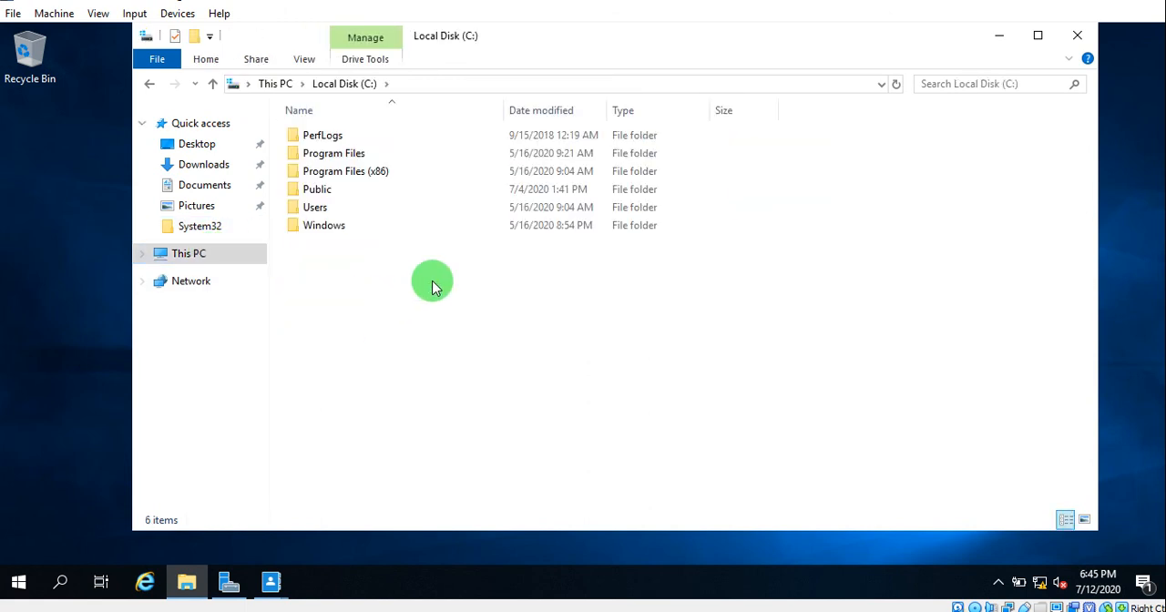
# - Create a folder named DomainUser in the root of Local Disk (C:) and refresh the folder list
pyautogui.rightClick(433, 284)
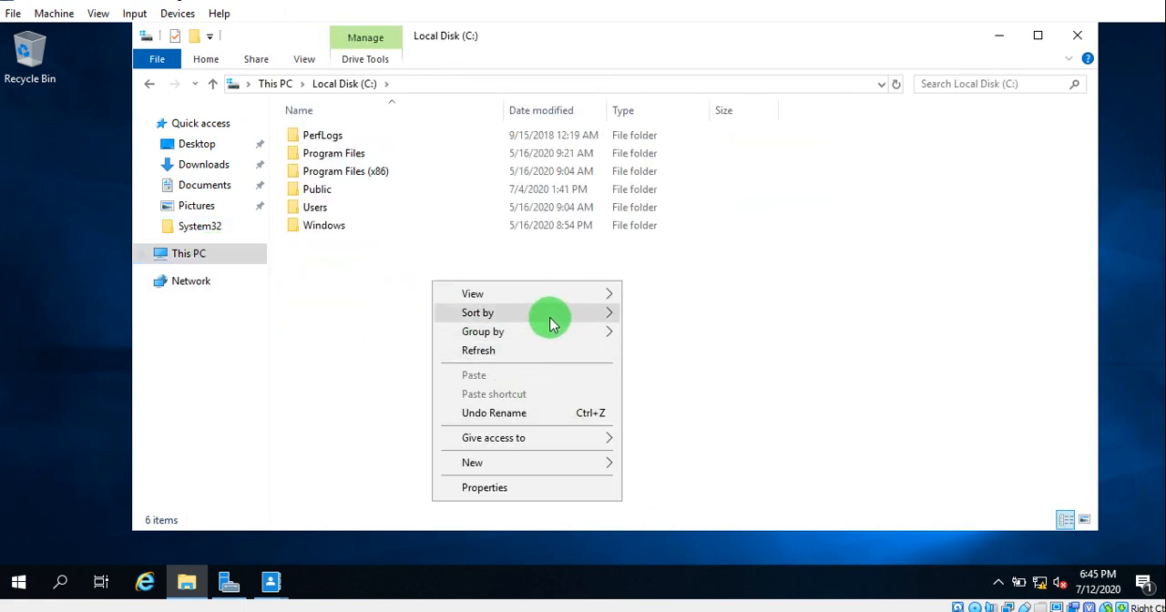
pyautogui.moveTo(552, 320)
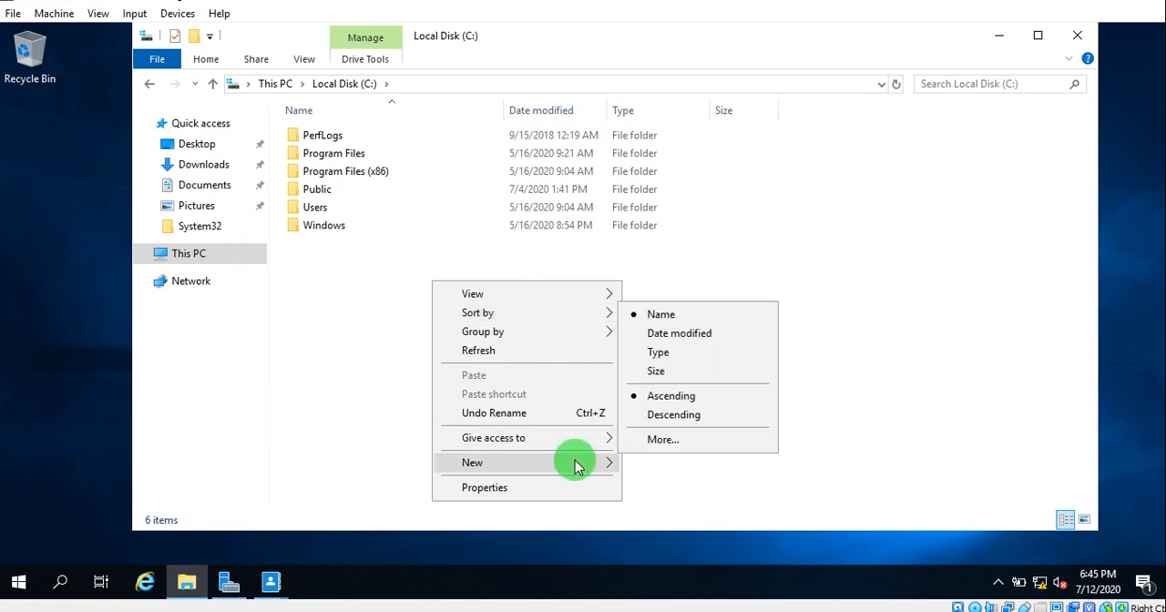
pyautogui.moveTo(578, 463)
pyautogui.click(662, 464)
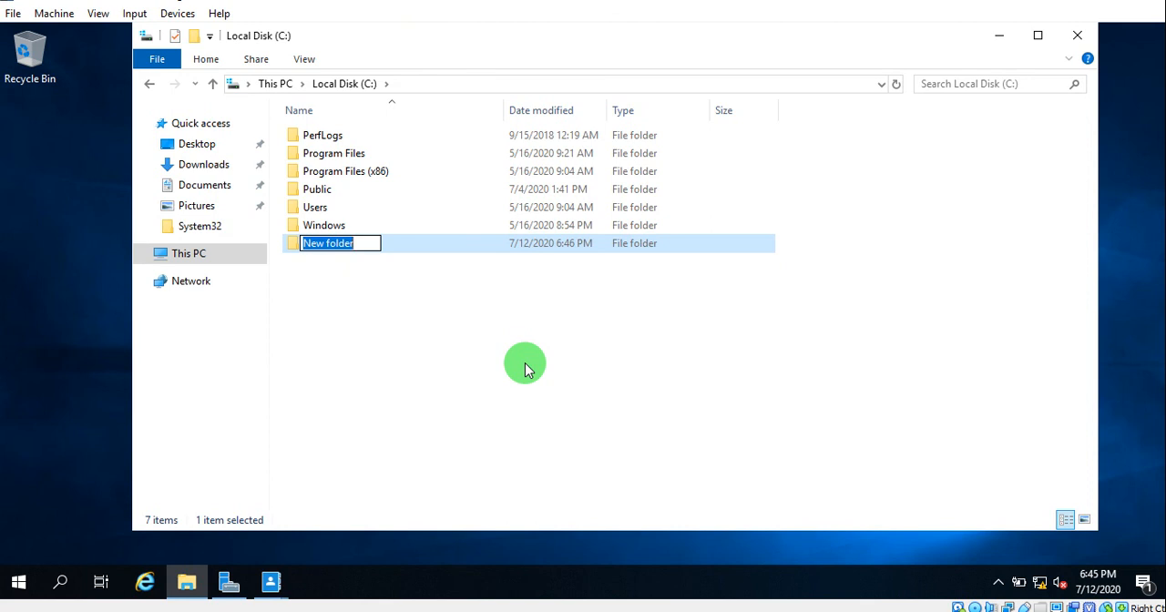
pyautogui.write('Domian')
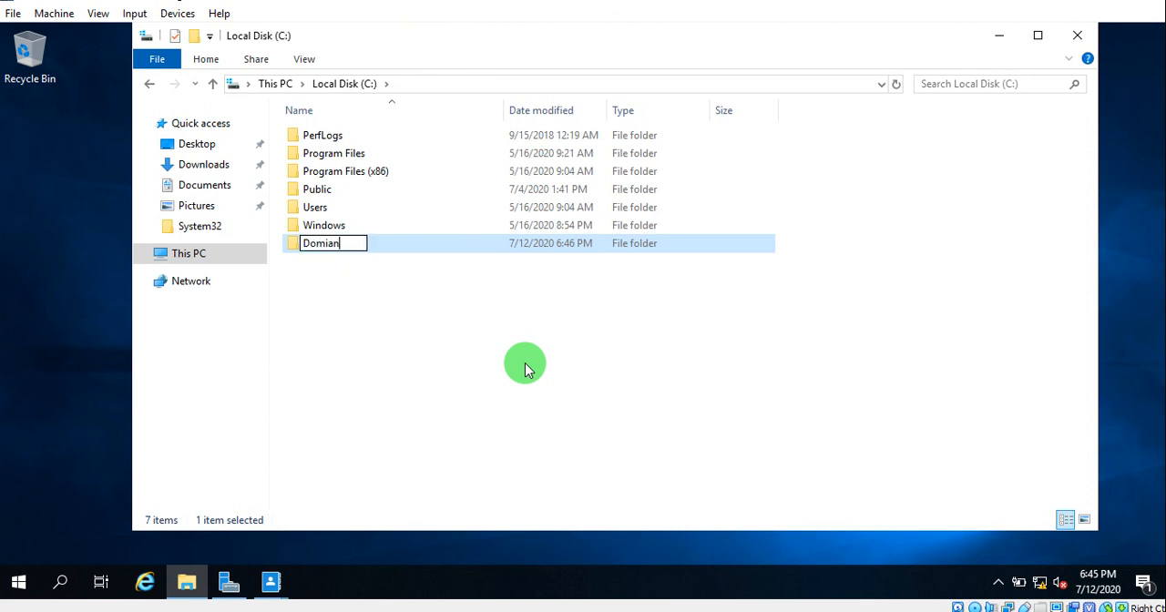
pyautogui.press('BackSpace')
pyautogui.press('BackSpace')
pyautogui.press('BackSpace')
pyautogui.press('BackSpace')
pyautogui.write('mainUser')
pyautogui.press('Return')
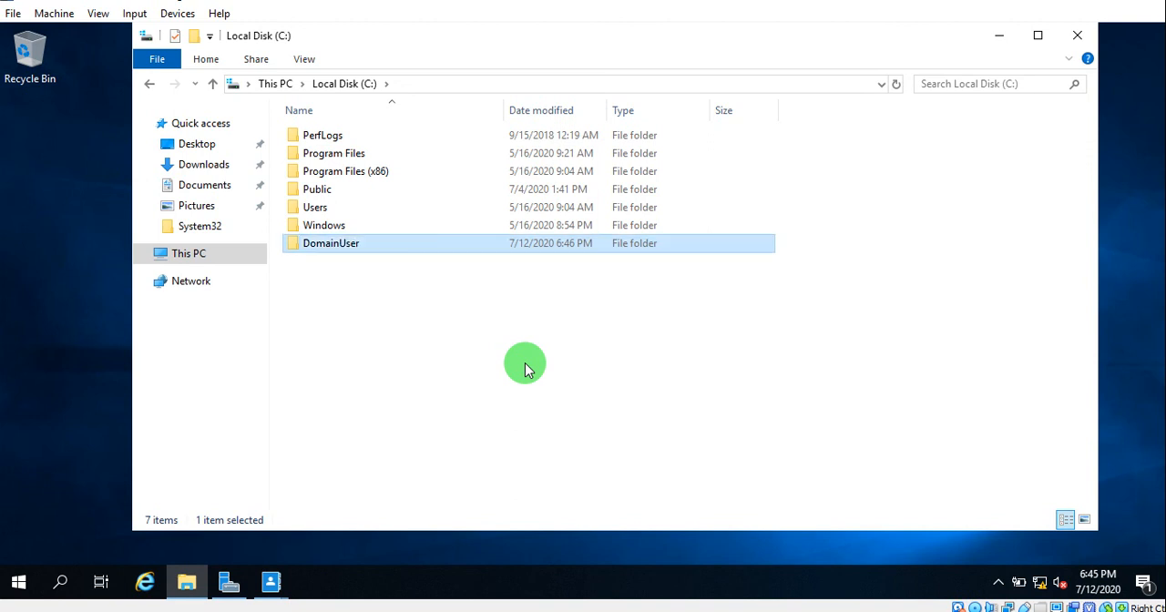
pyautogui.rightClick(524, 362)
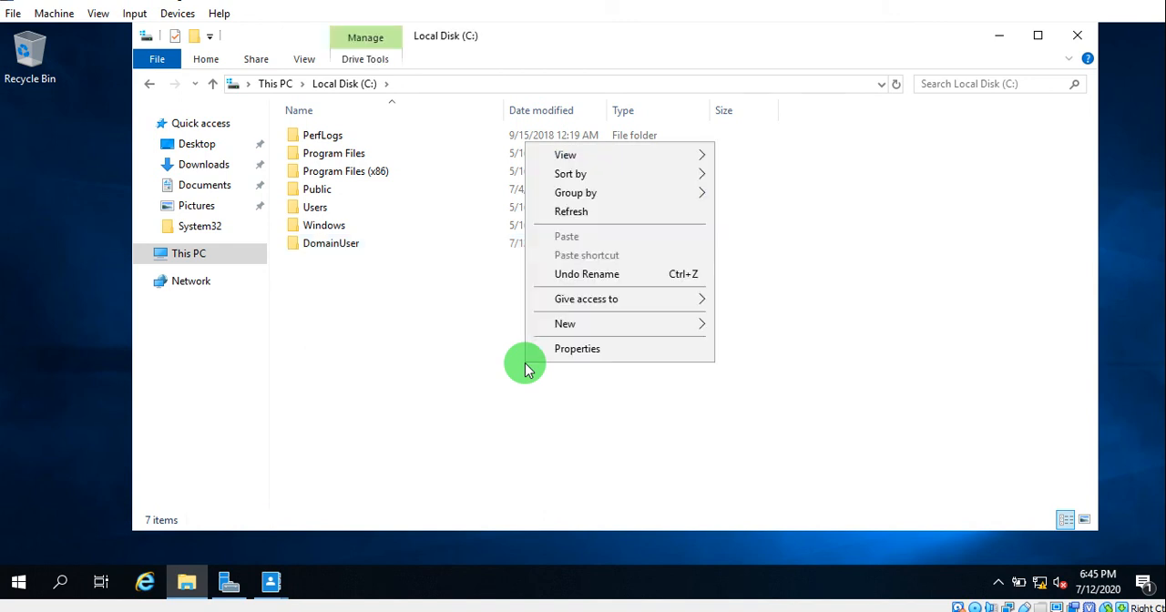
pyautogui.click(581, 215)
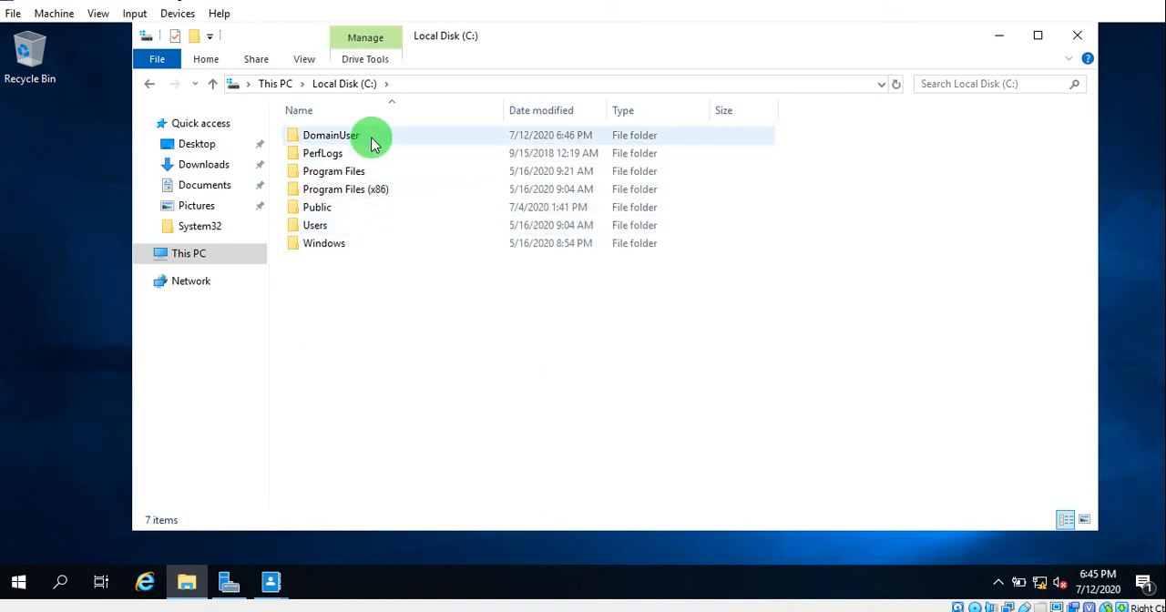
# - Enable sharing of the DomainUser folder in the Advanced Sharing settings of its properties
pyautogui.rightClick(372, 137)
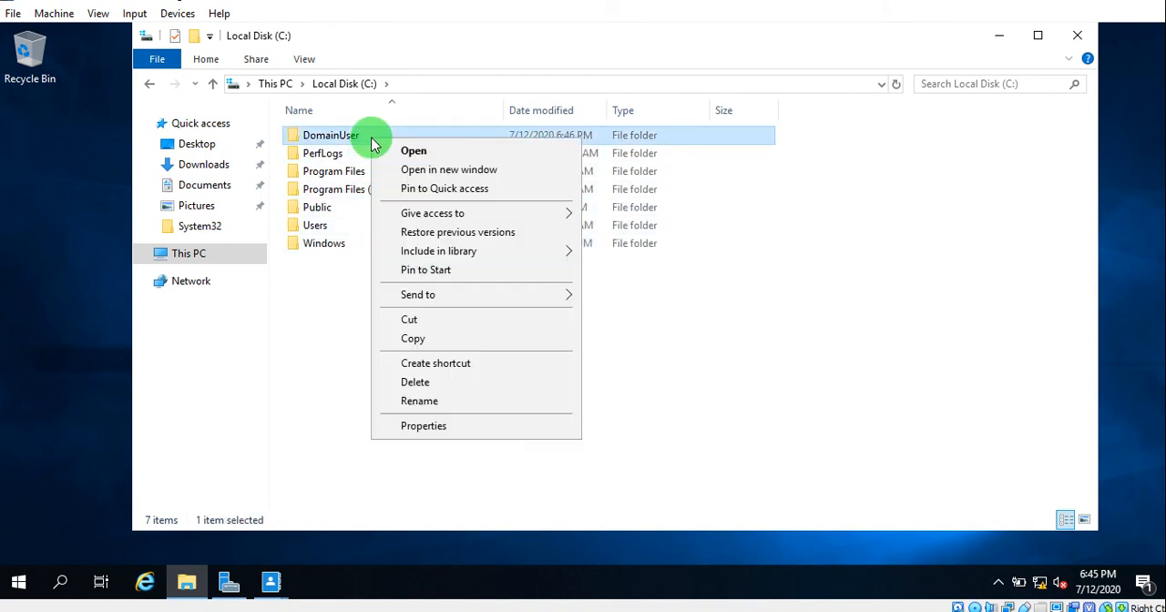
pyautogui.click(462, 427)
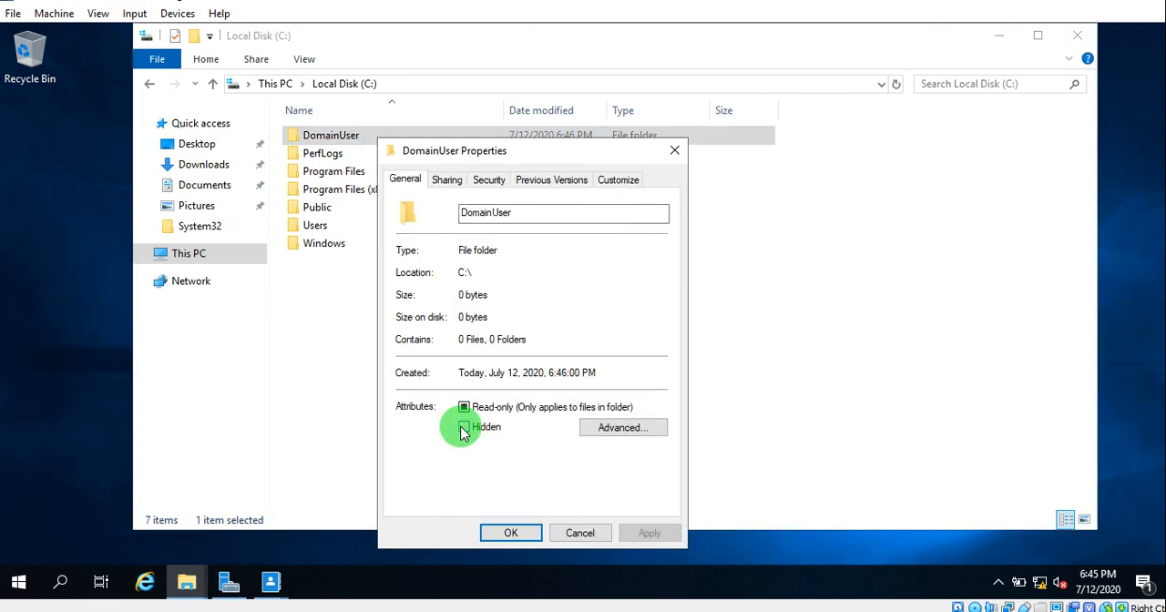
pyautogui.click(460, 180)
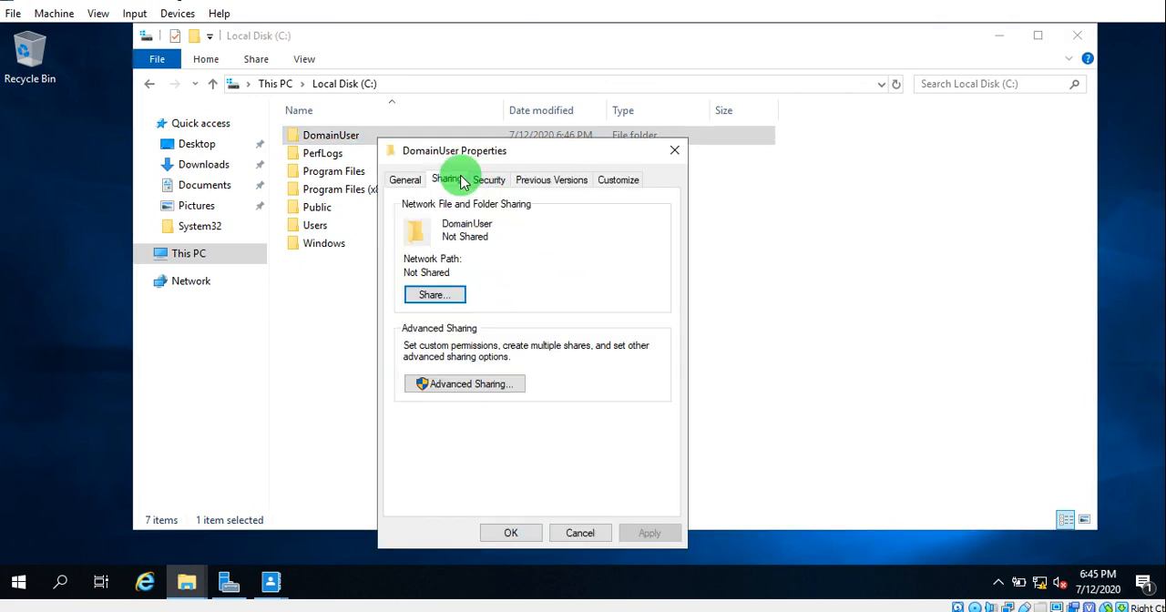
pyautogui.click(490, 384)
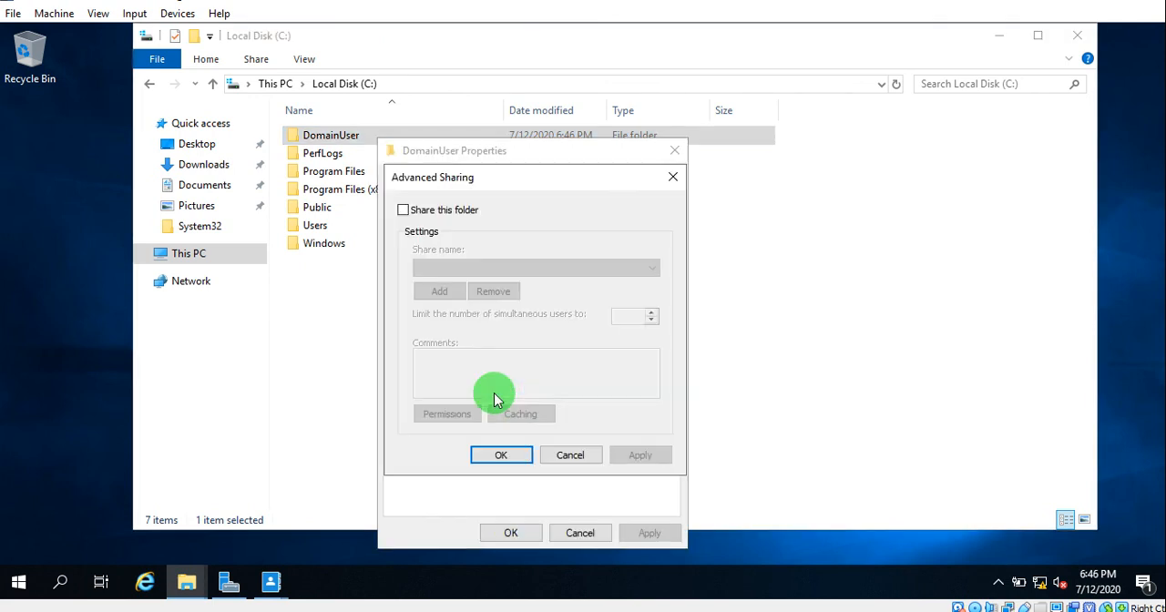
pyautogui.click(404, 211)
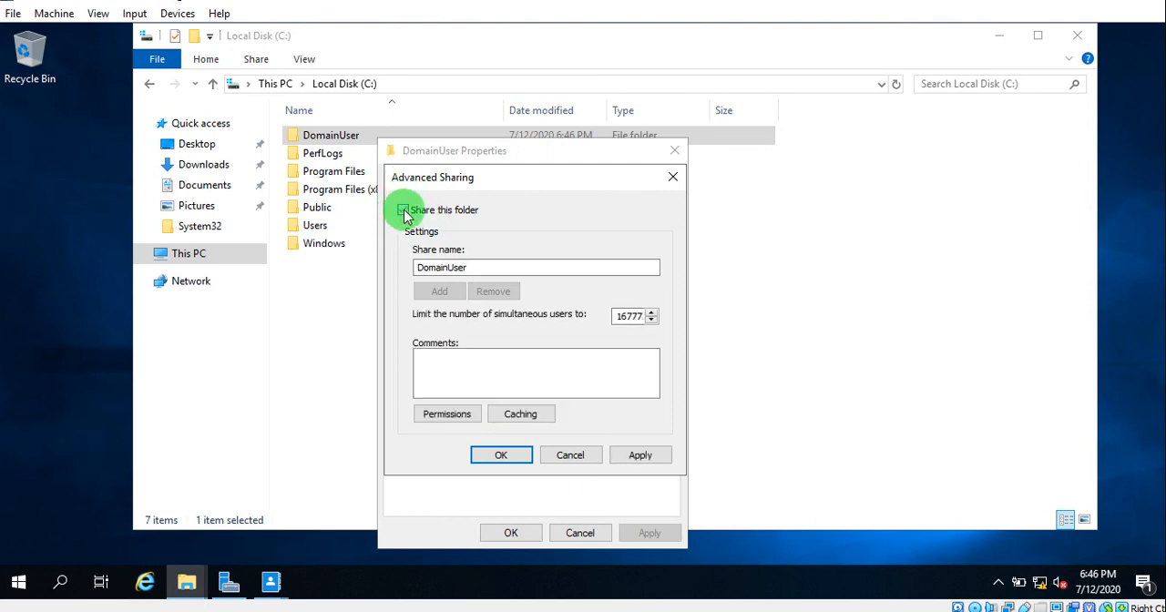
# - Set the share name to DomainUser$, apply the sharing settings and close the folder's properties
pyautogui.click(476, 268)
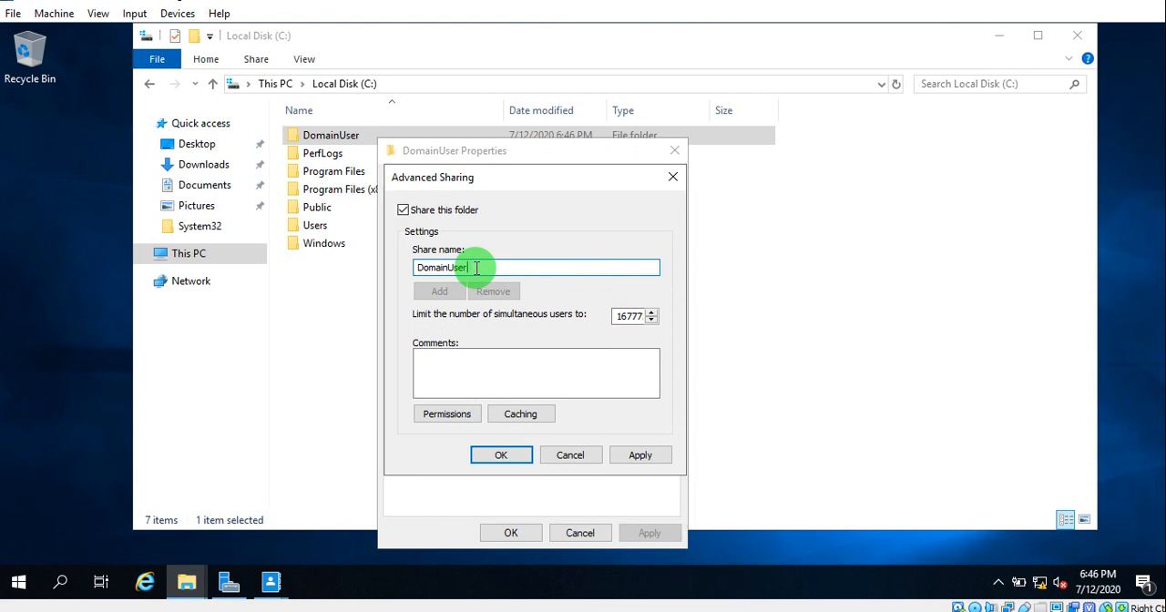
pyautogui.write('$')
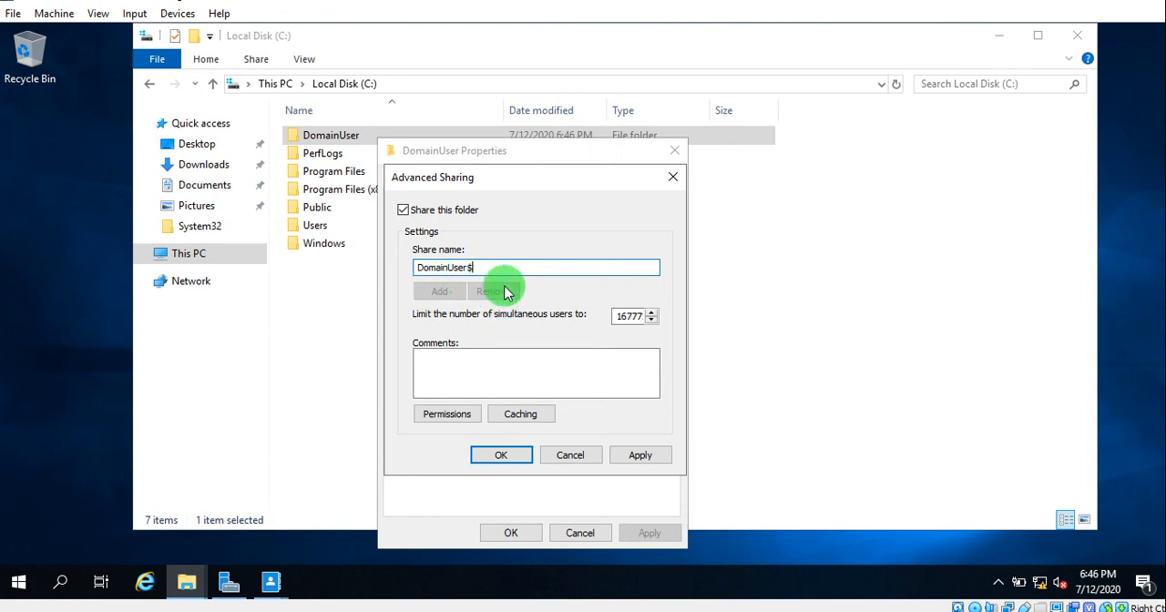
pyautogui.click(657, 460)
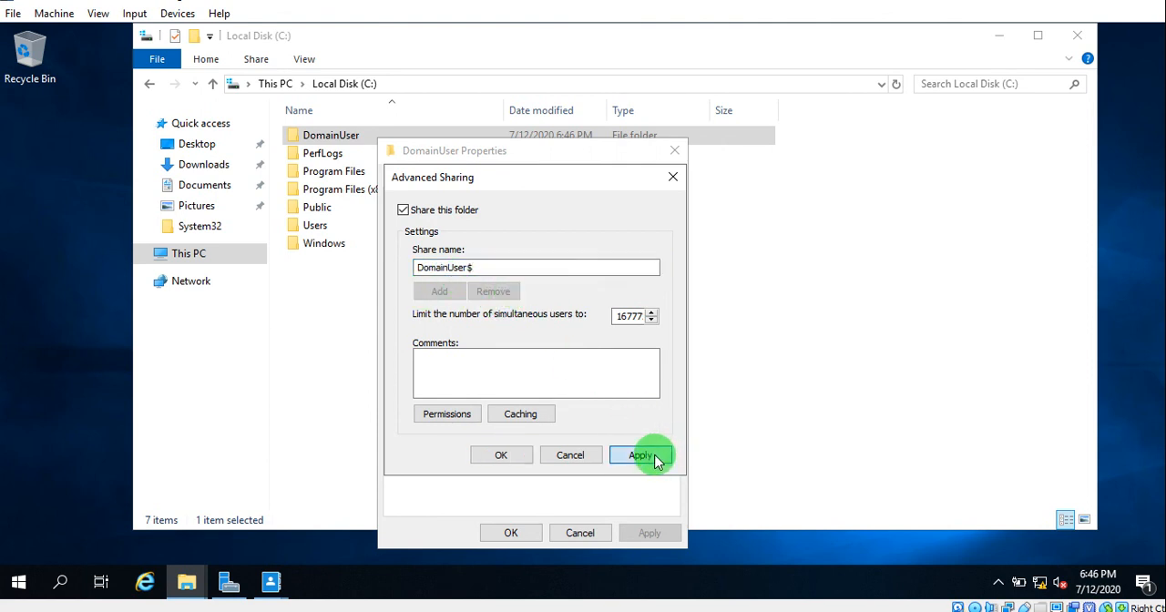
pyautogui.click(499, 455)
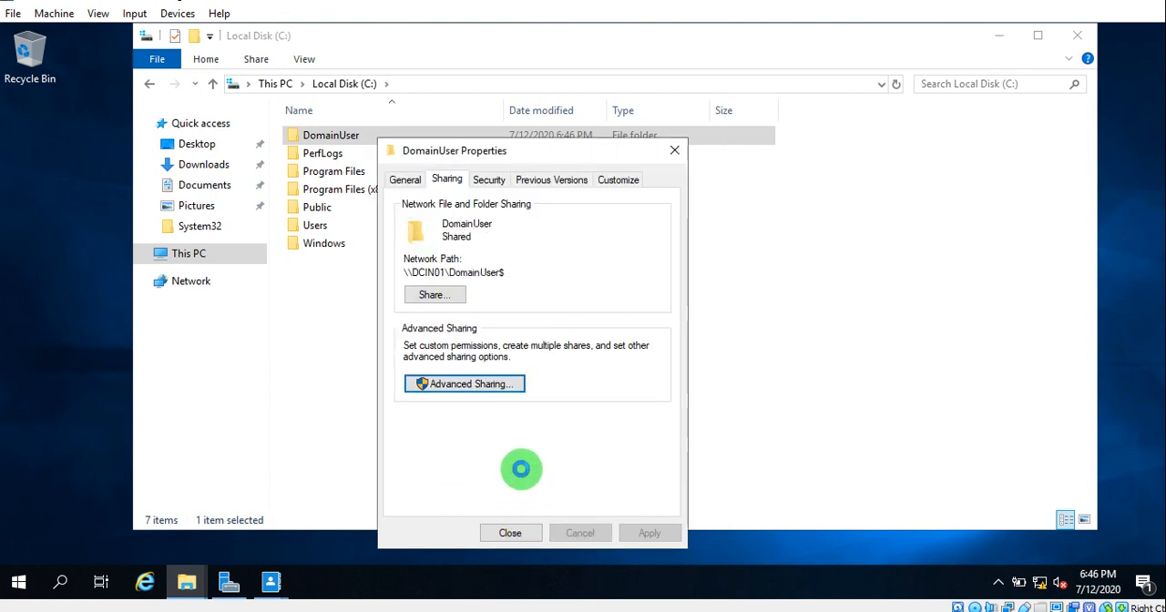
pyautogui.click(510, 533)
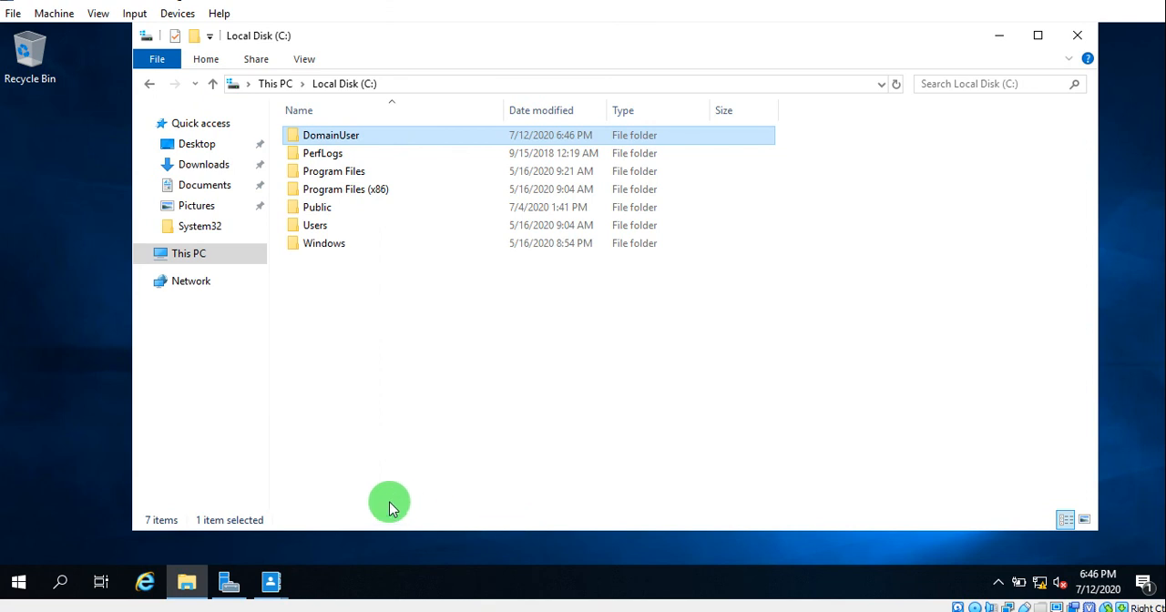
pyautogui.press('super+r')
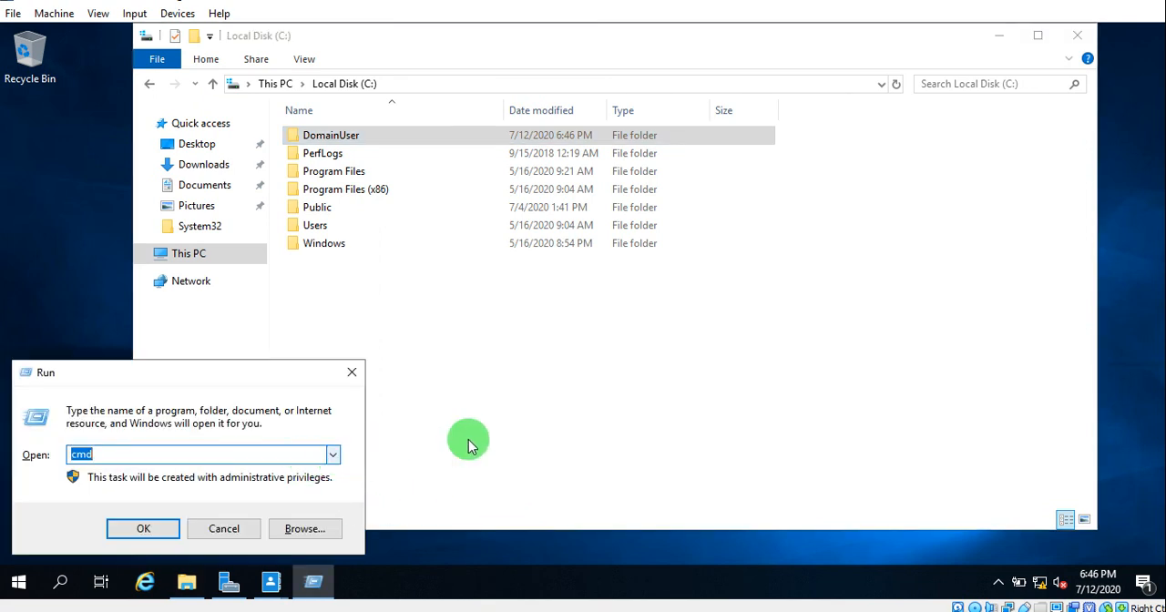
pyautogui.click(532, 438)
pyautogui.click(114, 396)
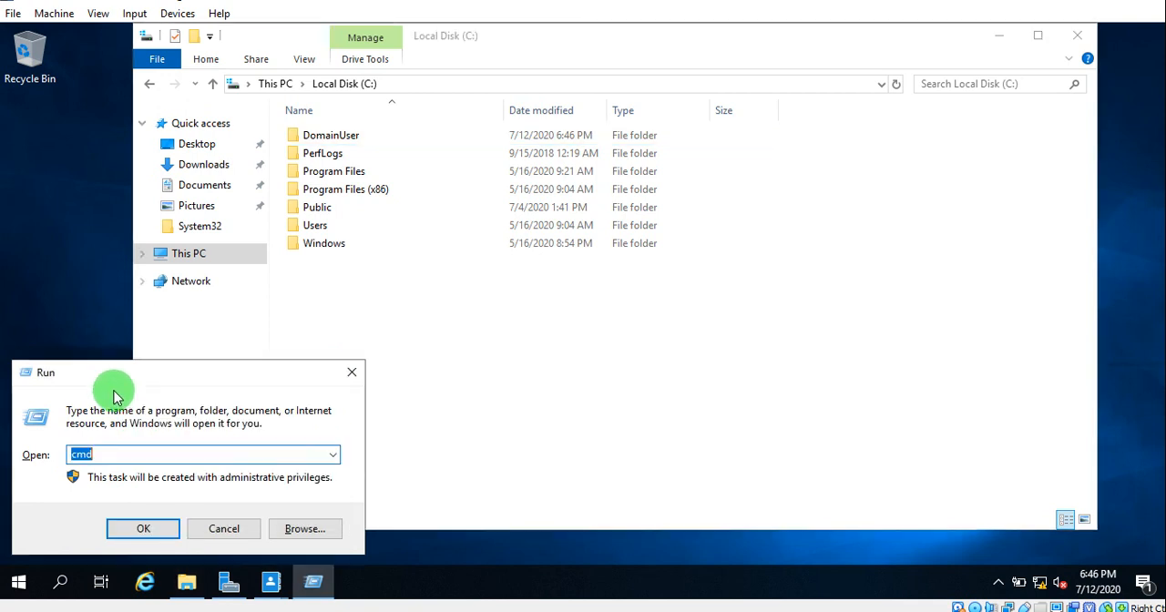
pyautogui.click(350, 372)
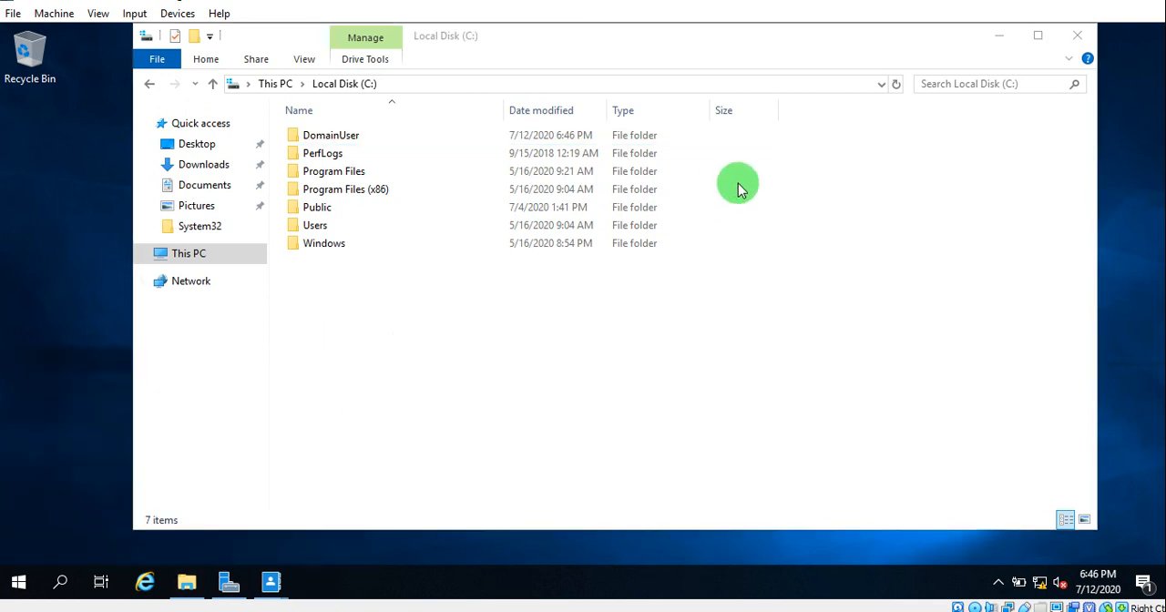
pyautogui.click(881, 89)
pyautogui.click(881, 89)
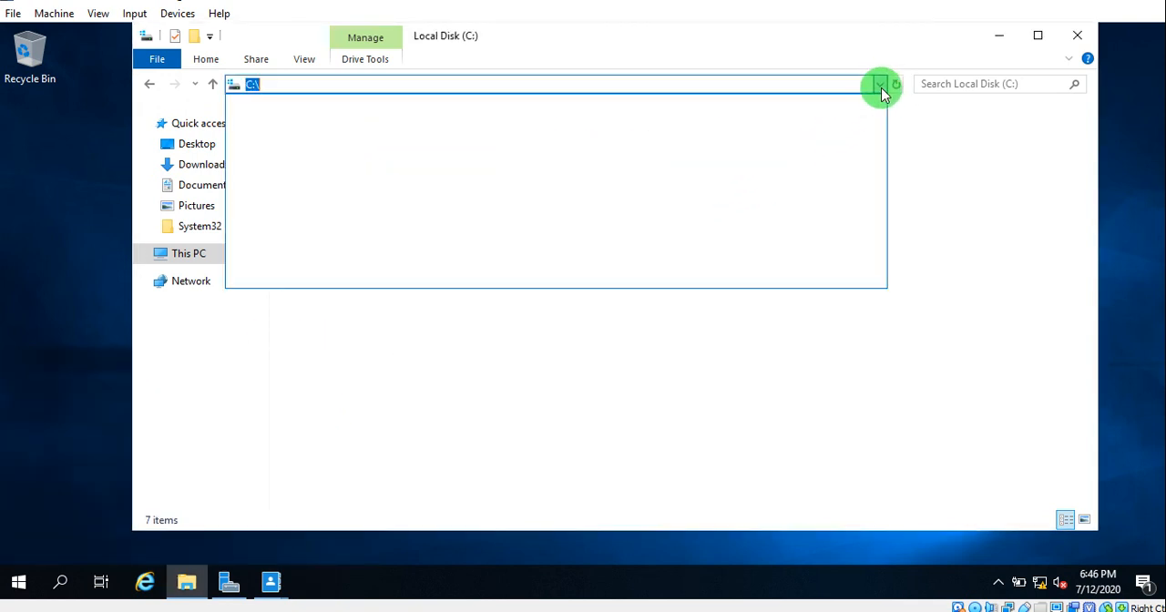
pyautogui.click(881, 88)
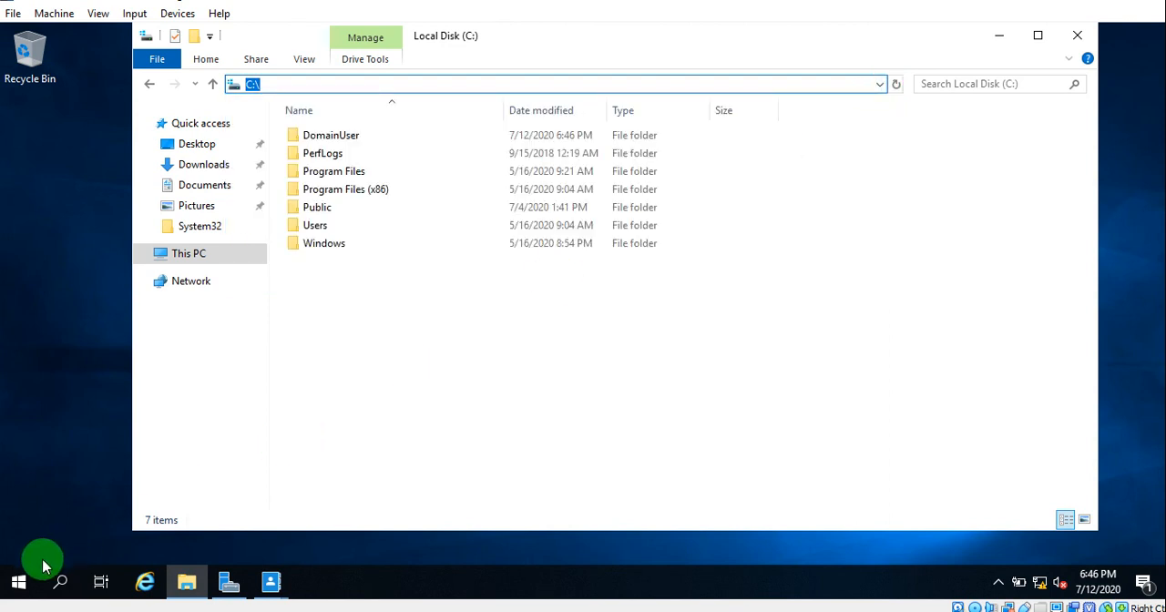
# - Check the computer name in the system properties of This PC and open the network location \\DCIN01 through Run
pyautogui.rightClick(200, 259)
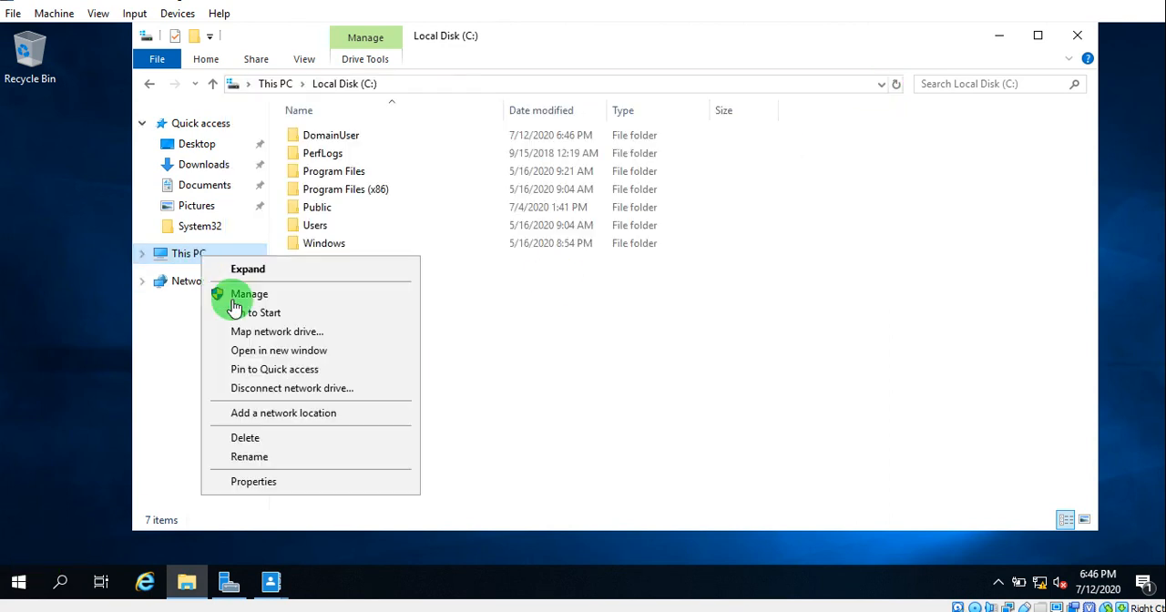
pyautogui.click(299, 488)
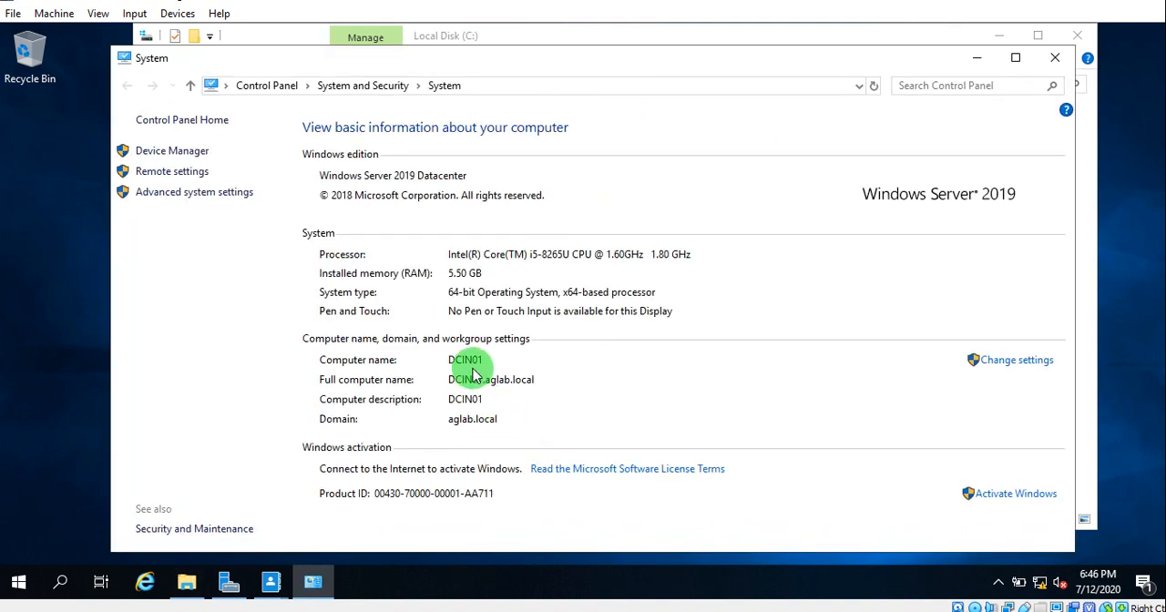
pyautogui.rightClick(20, 583)
pyautogui.click(73, 496)
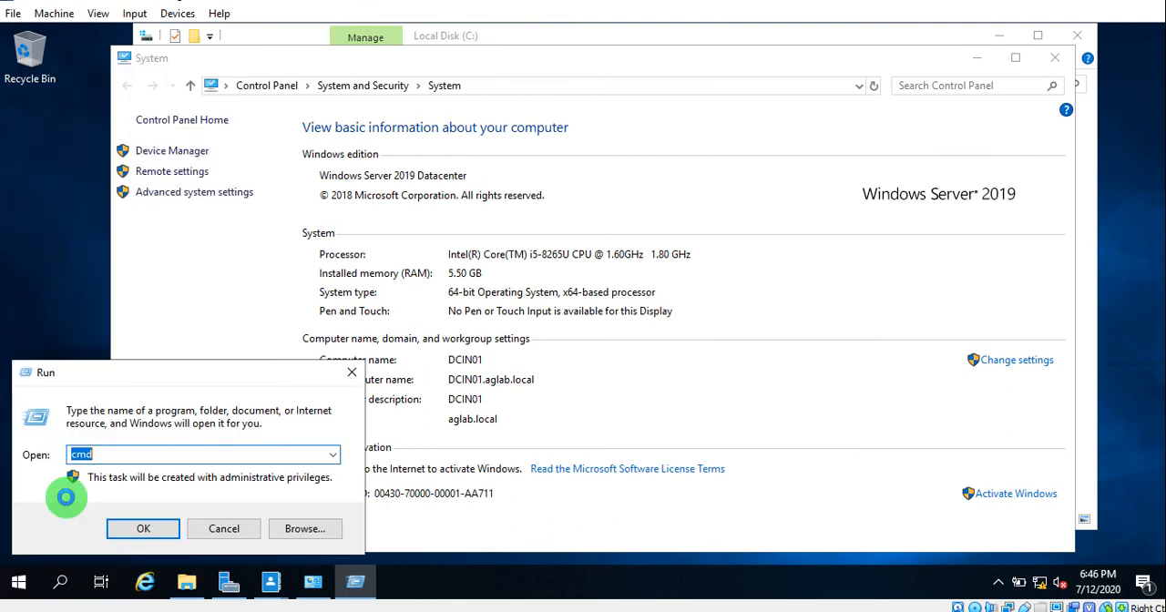
pyautogui.write('\\\\')
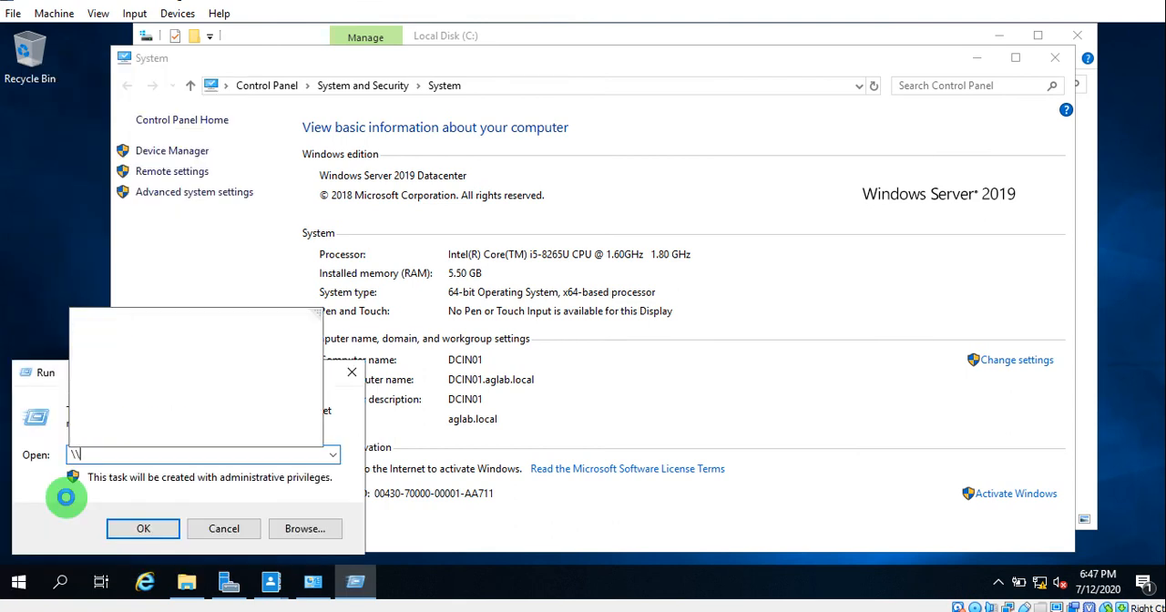
pyautogui.write('dc')
pyautogui.press('Down')
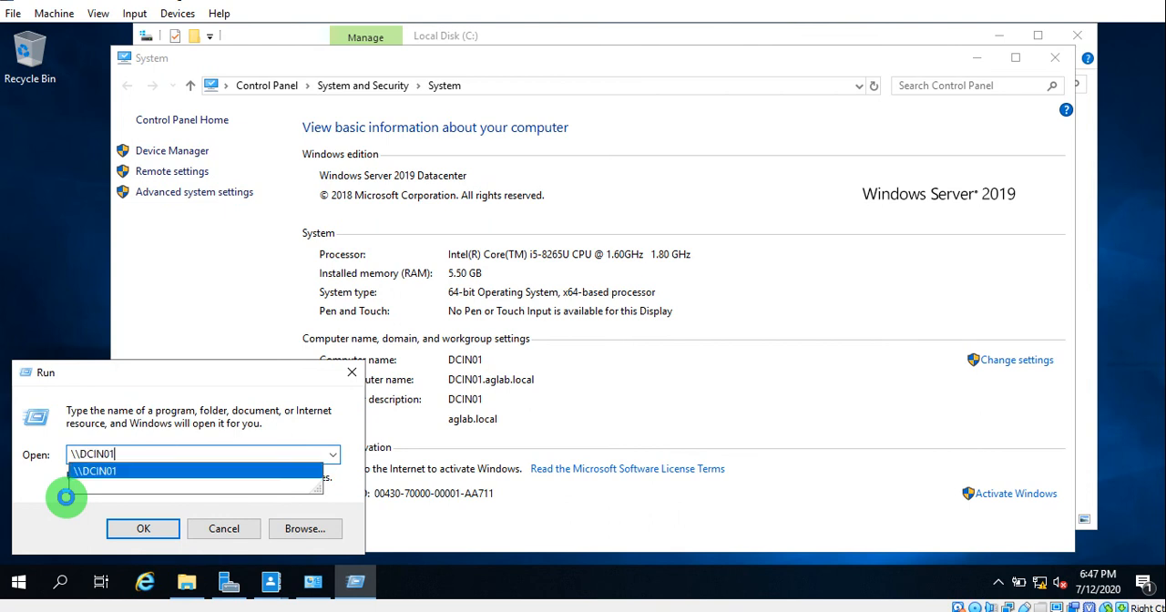
pyautogui.press('Return')
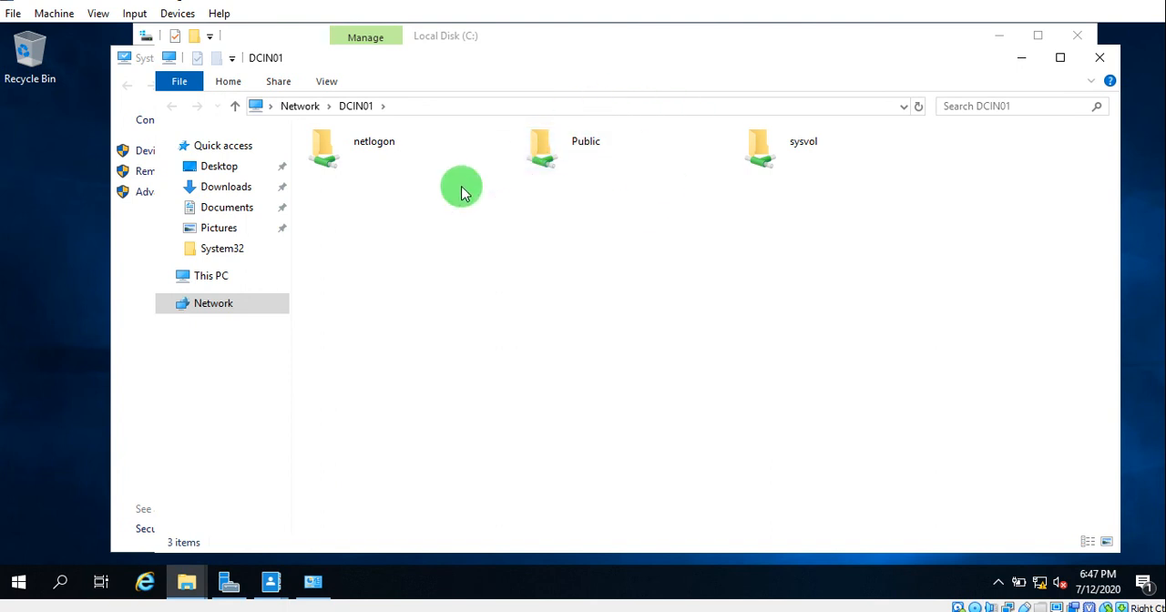
# - Try to open the network path \\DCIN01\domainUser and dismiss the resulting dialog
pyautogui.click(421, 109)
pyautogui.click(421, 108)
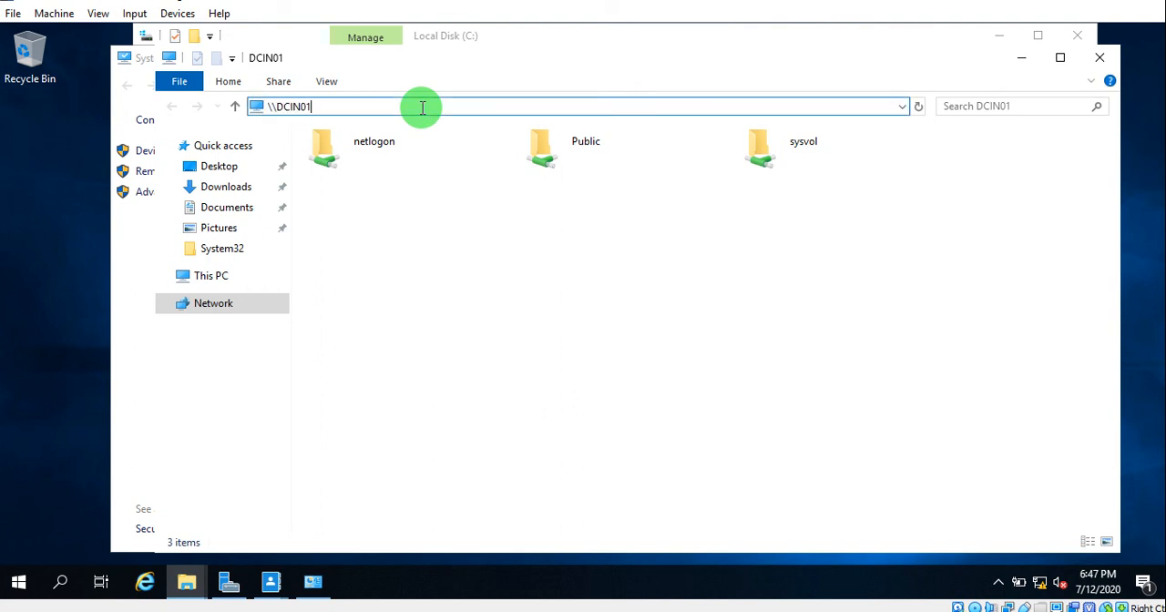
pyautogui.write('\\')
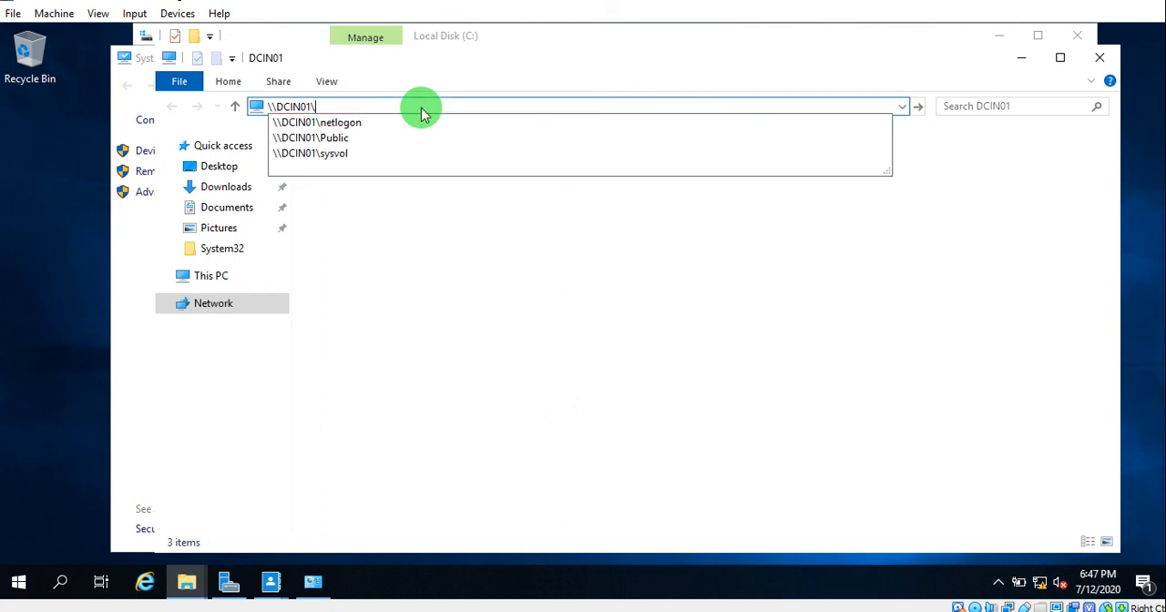
pyautogui.write('domian')
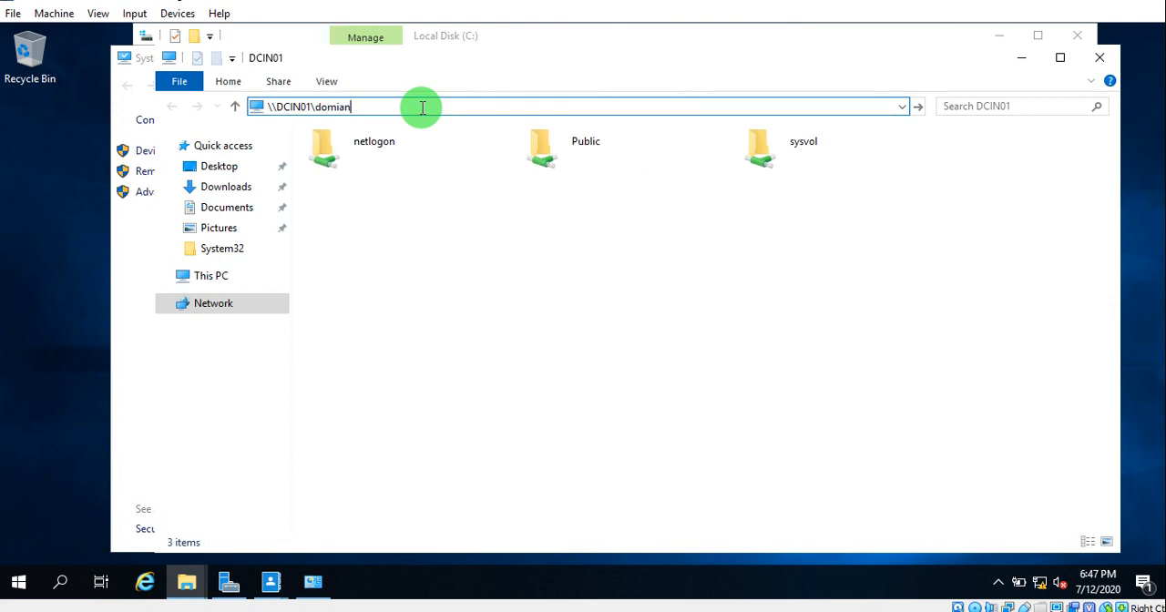
pyautogui.press('BackSpace')
pyautogui.press('BackSpace')
pyautogui.press('BackSpace')
pyautogui.write('ainUser')
pyautogui.press('Return')
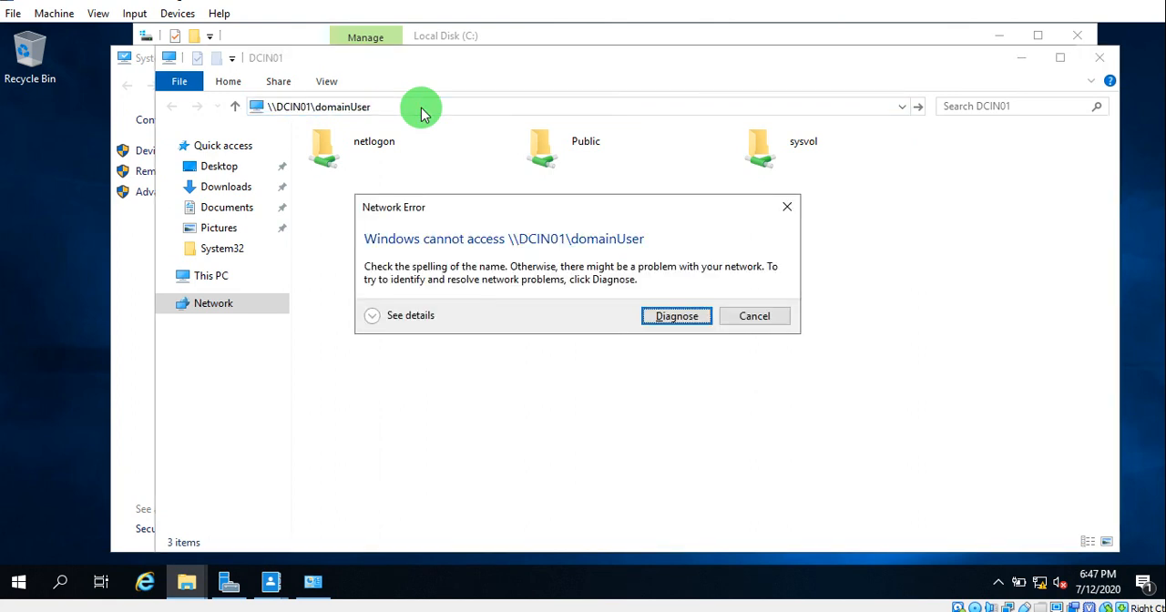
pyautogui.click(756, 317)
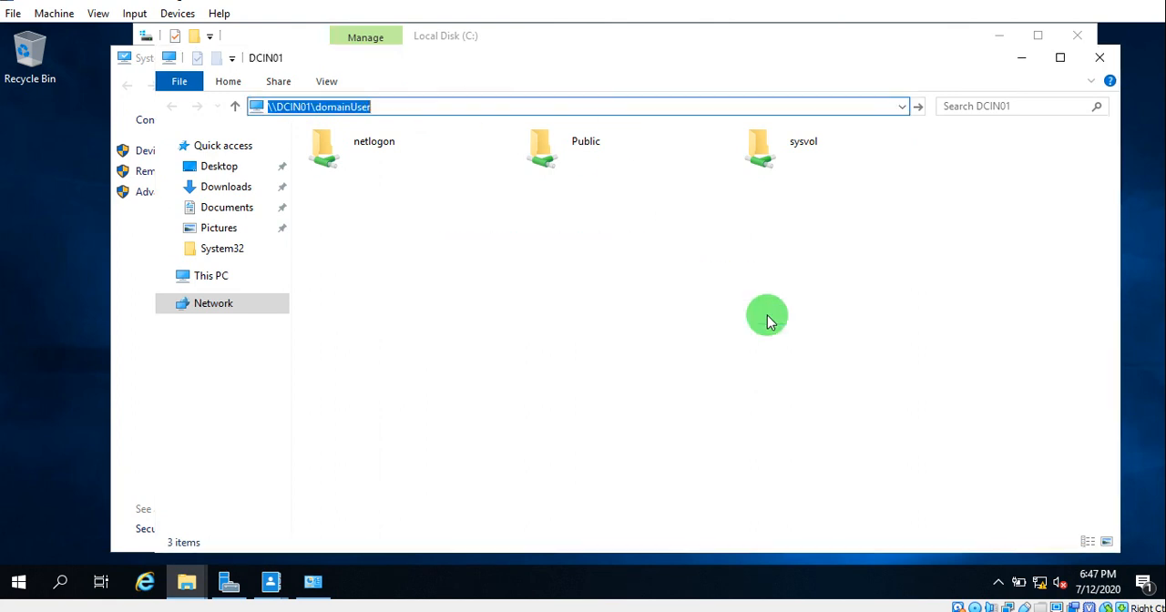
# - Open the hidden share at \\DCIN01\domainUser$, minimize its window and close the System window
pyautogui.click(422, 102)
pyautogui.write('$')
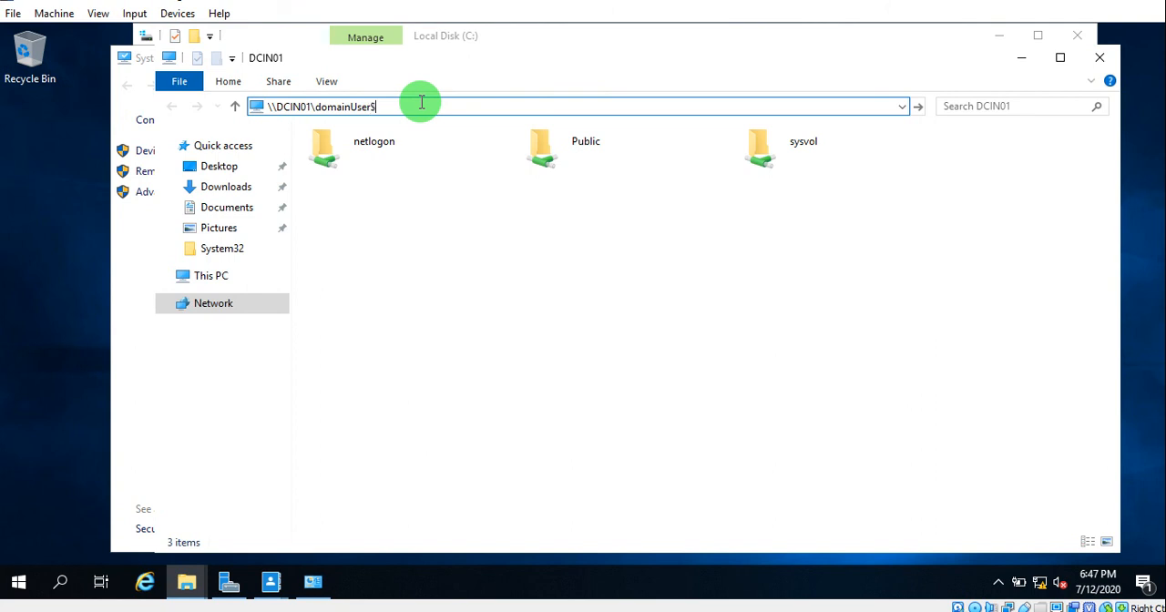
pyautogui.press('Return')
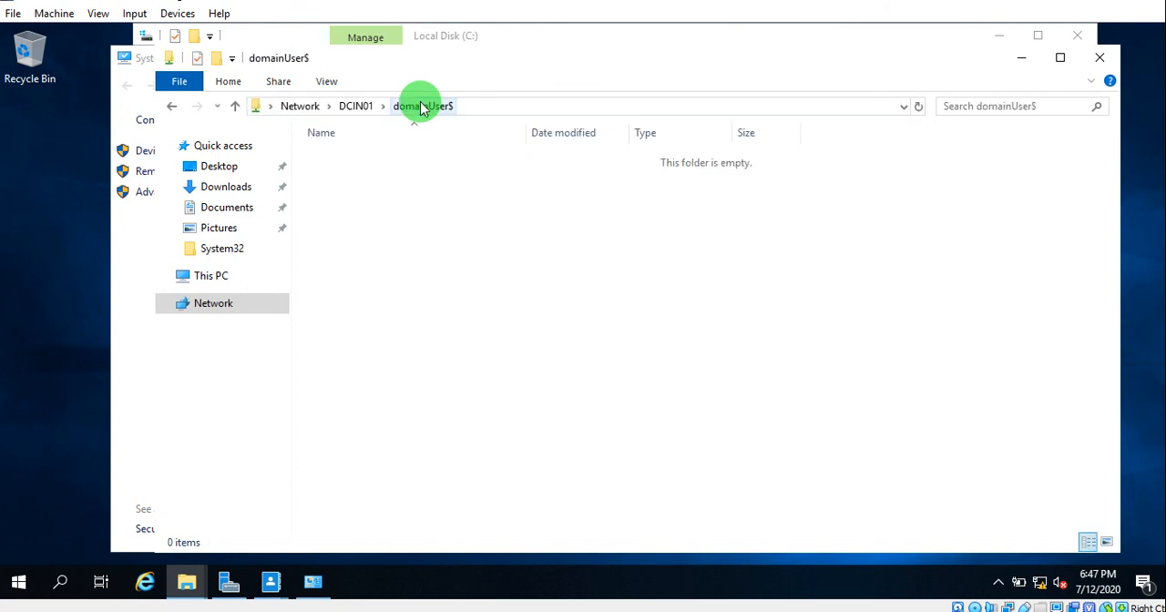
pyautogui.rightClick(509, 245)
pyautogui.click(543, 319)
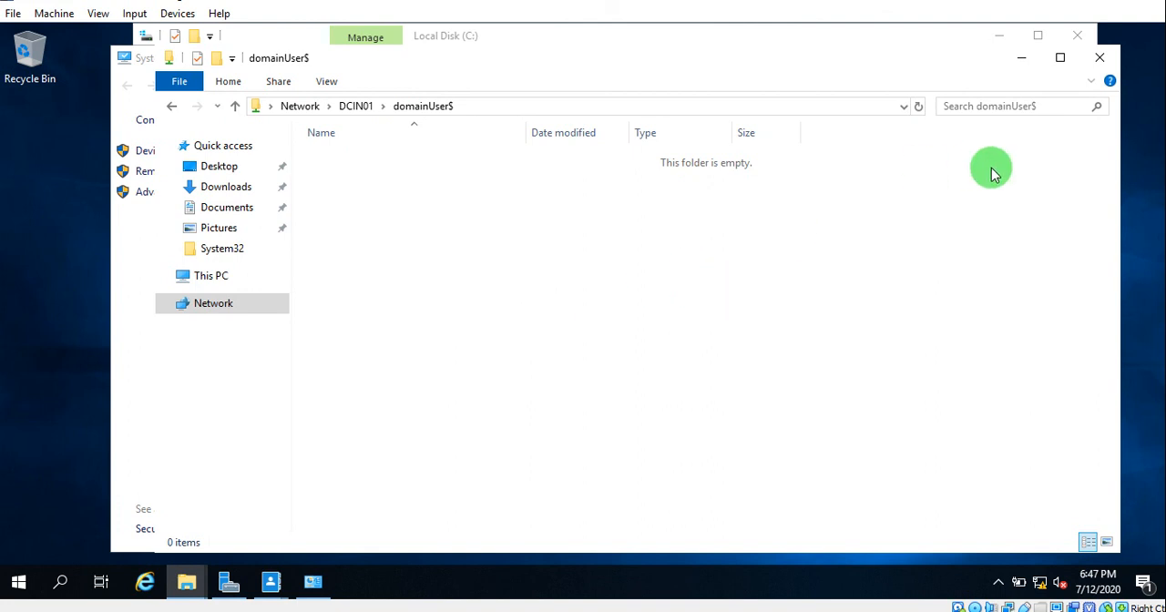
pyautogui.click(525, 108)
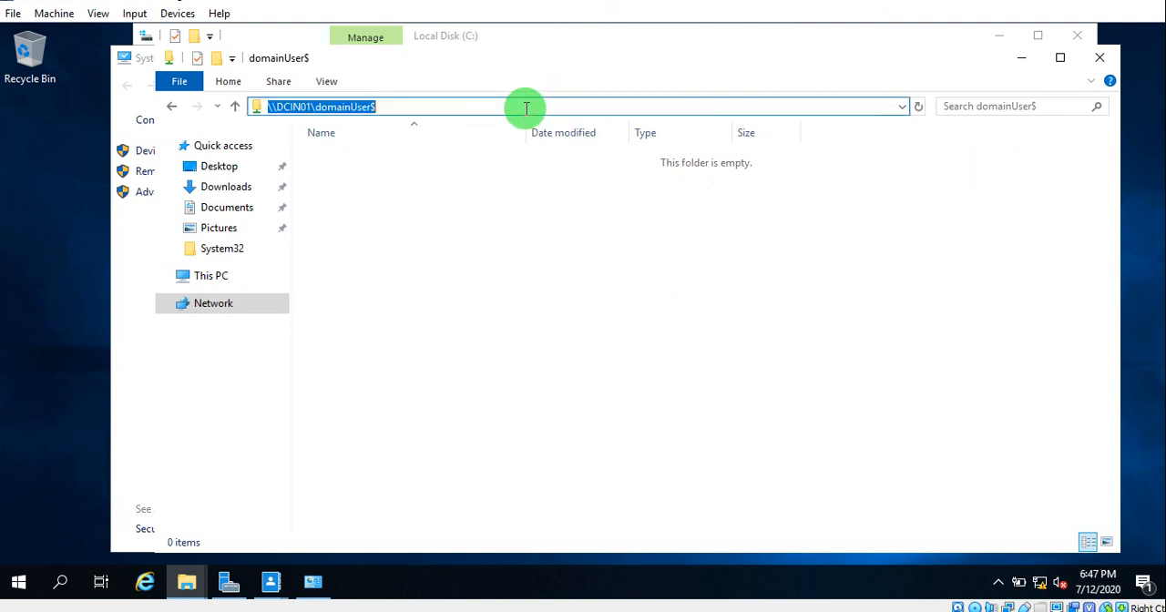
pyautogui.click(1020, 64)
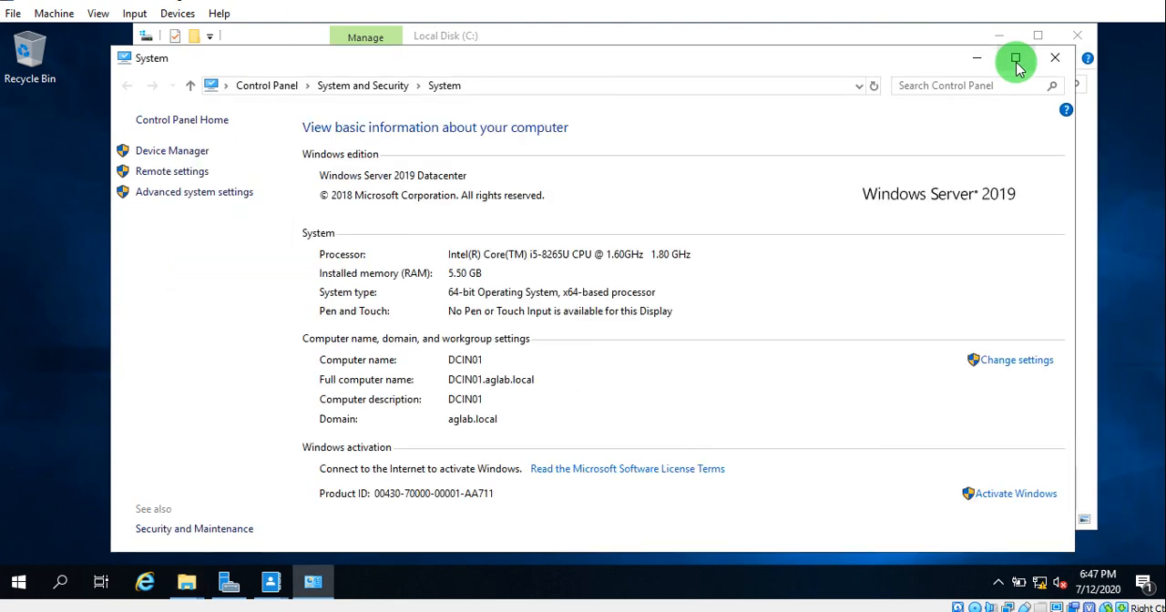
pyautogui.click(1055, 58)
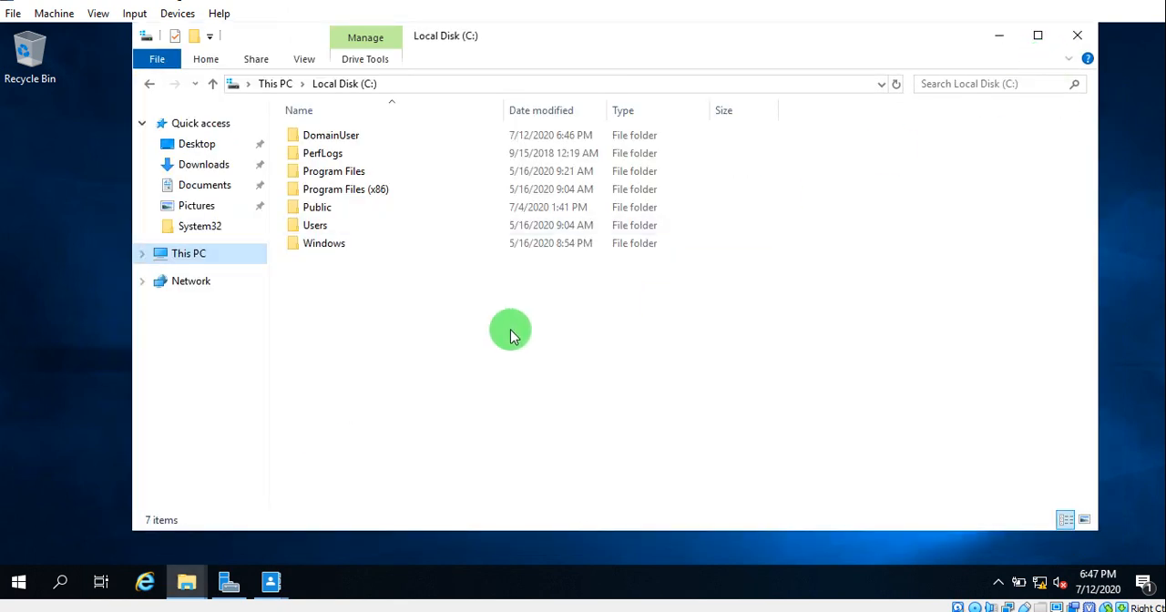
# - Open the security permissions of the DomainUser folder on Local Disk (C:) for editing
pyautogui.rightClick(340, 137)
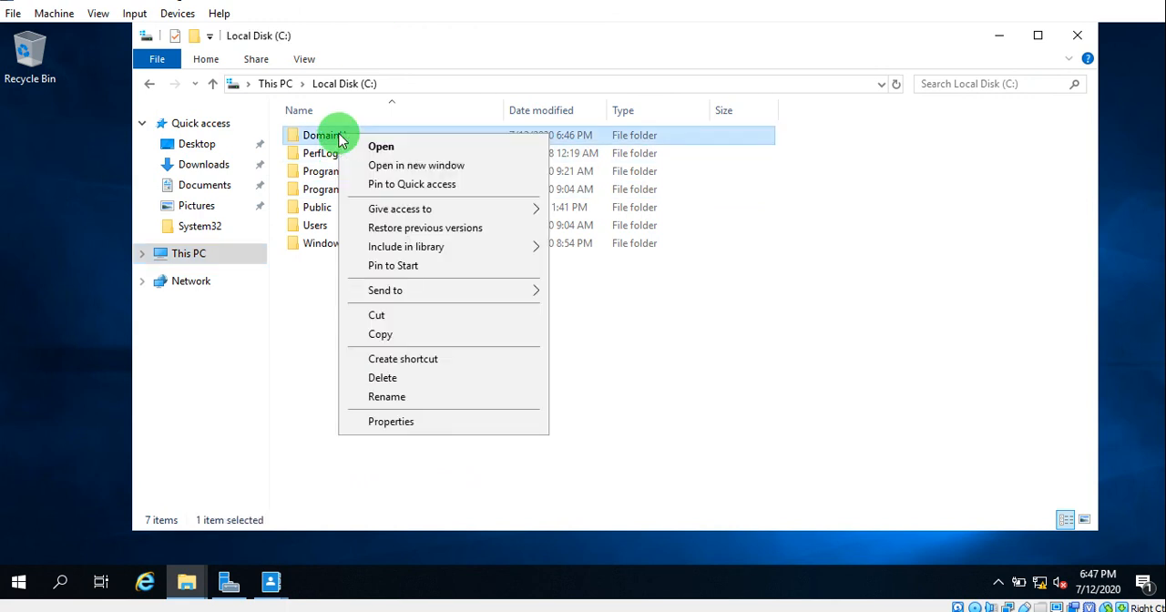
pyautogui.click(437, 423)
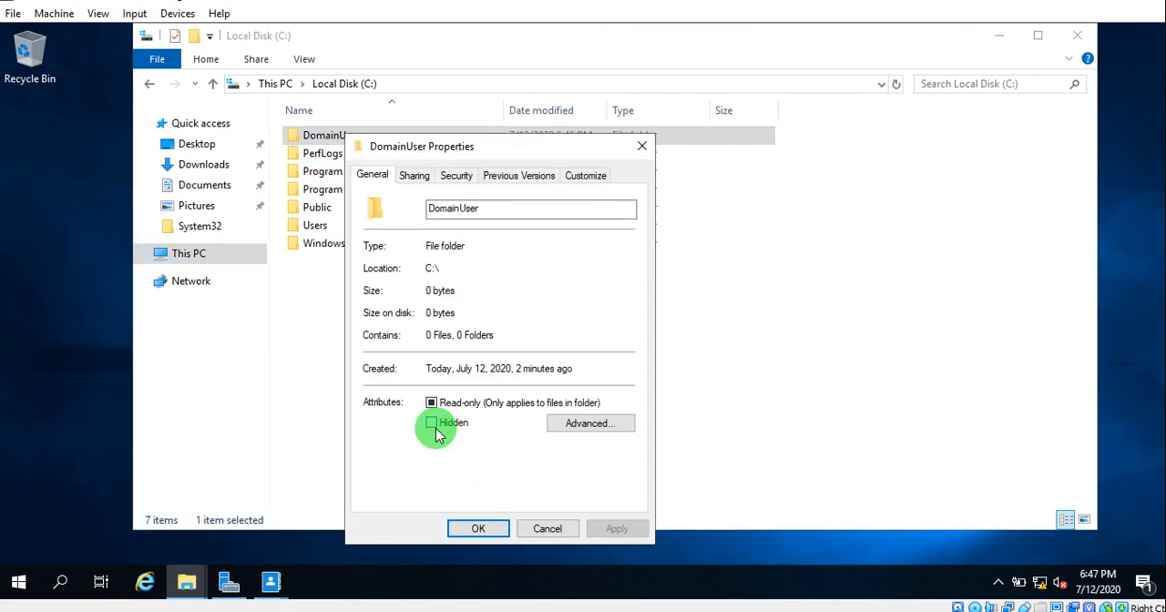
pyautogui.click(451, 175)
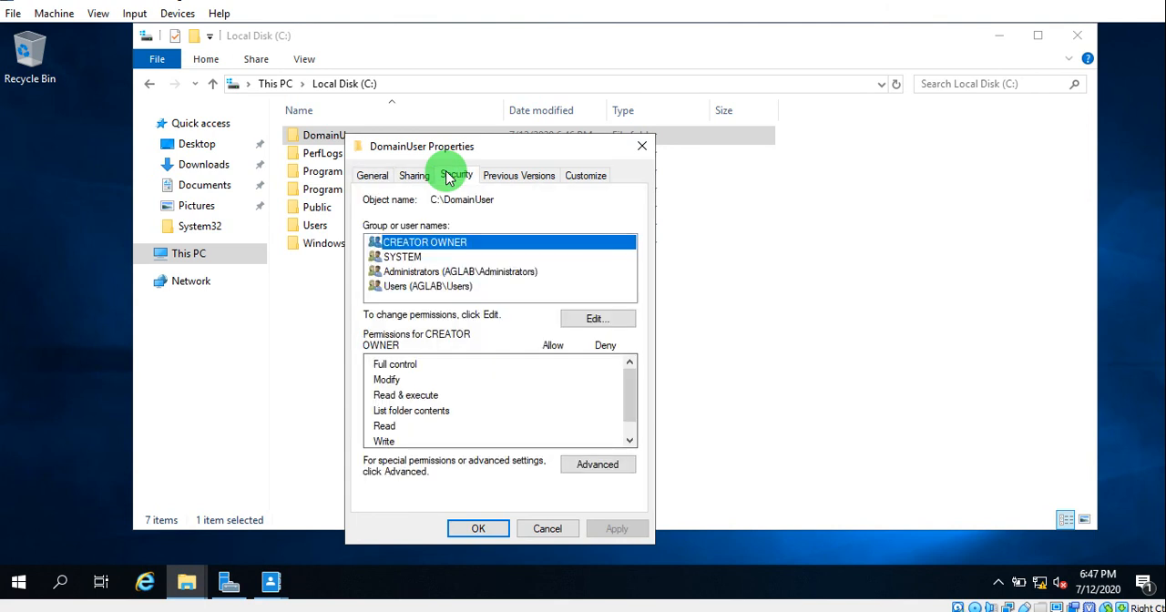
pyautogui.click(596, 321)
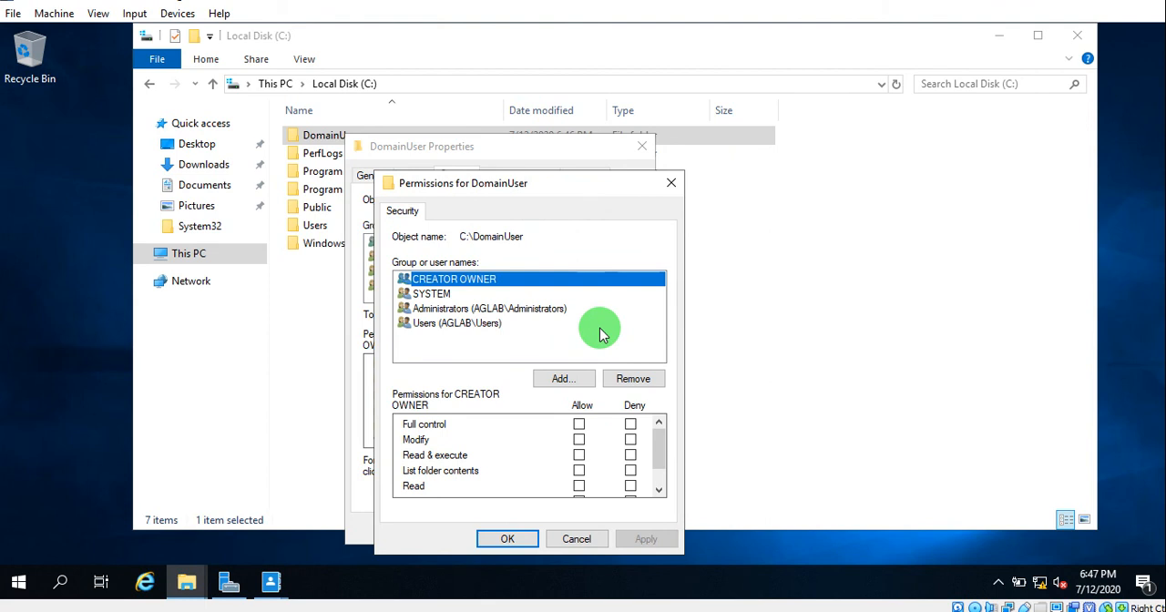
# - Try to remove the Users group from the DomainUser folder's permissions
pyautogui.click(452, 329)
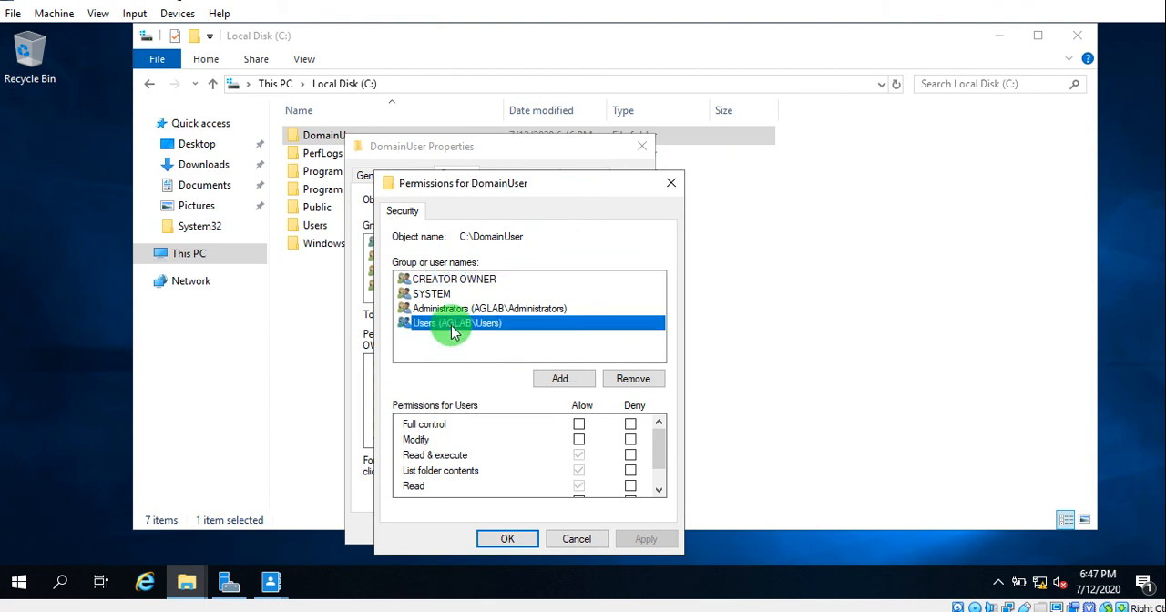
pyautogui.click(629, 377)
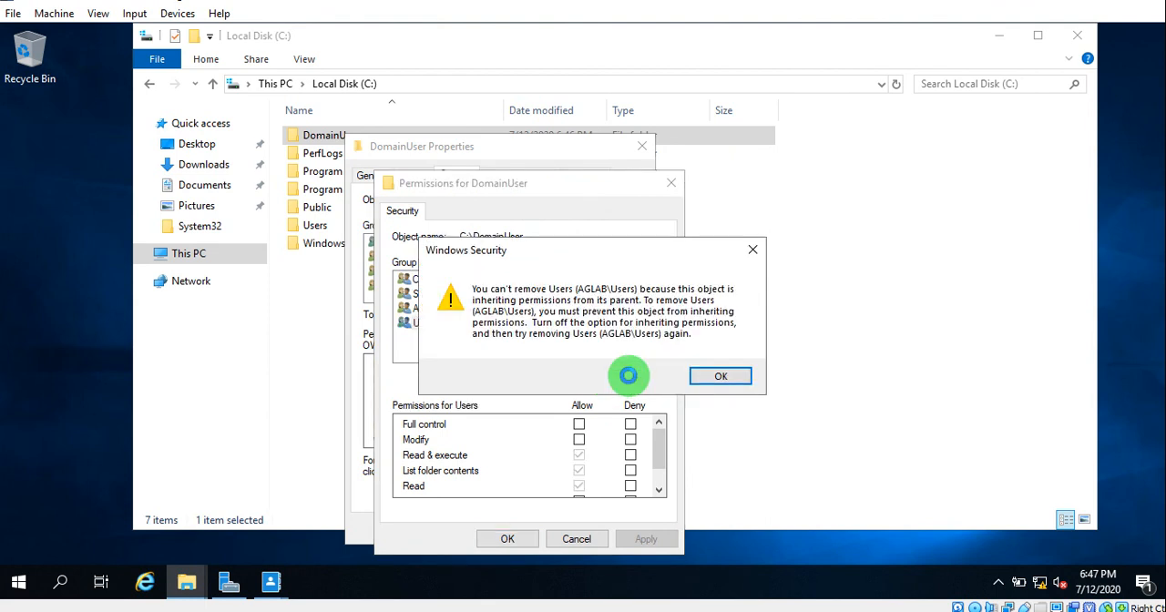
pyautogui.click(720, 376)
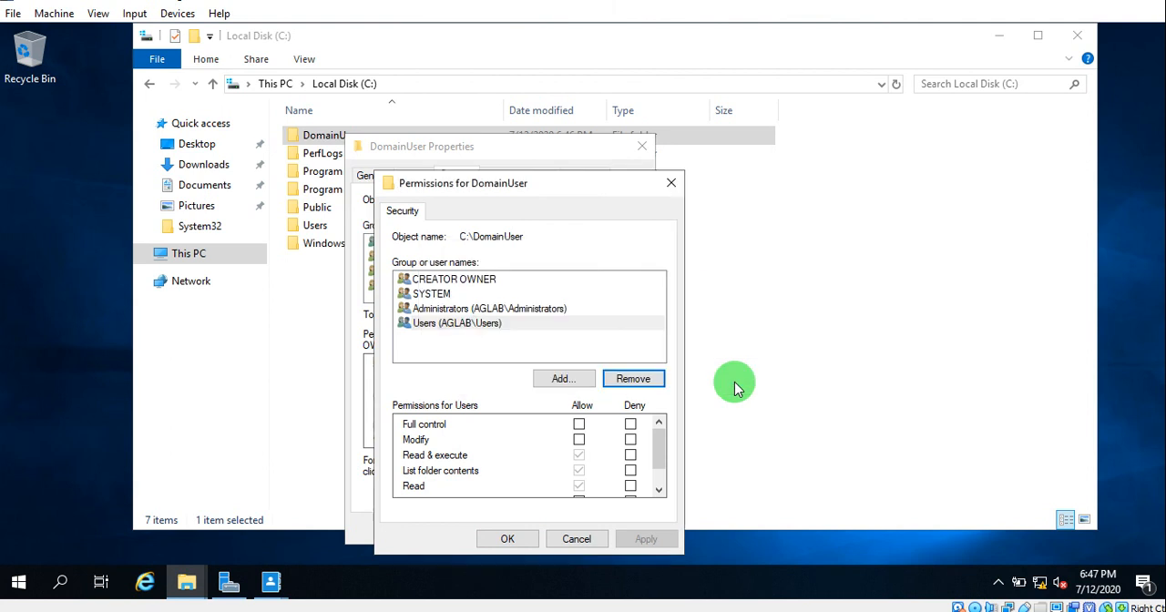
# - Look up "domain", add the Domain Admins group to the folder's permissions and remove it again
pyautogui.click(564, 379)
pyautogui.write('domian')
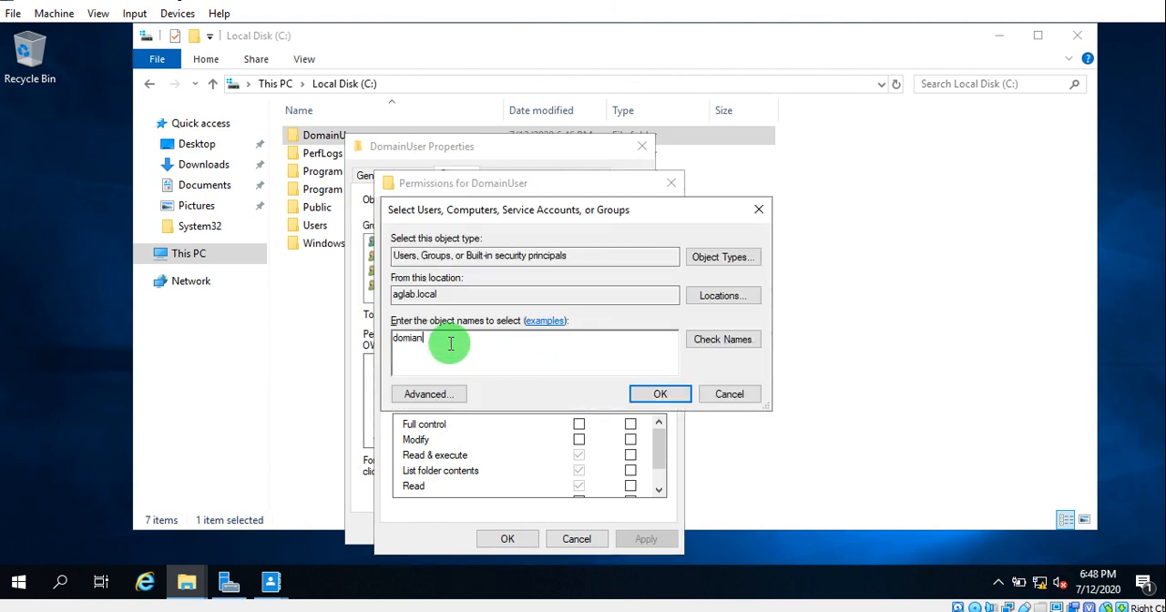
pyautogui.press('Return')
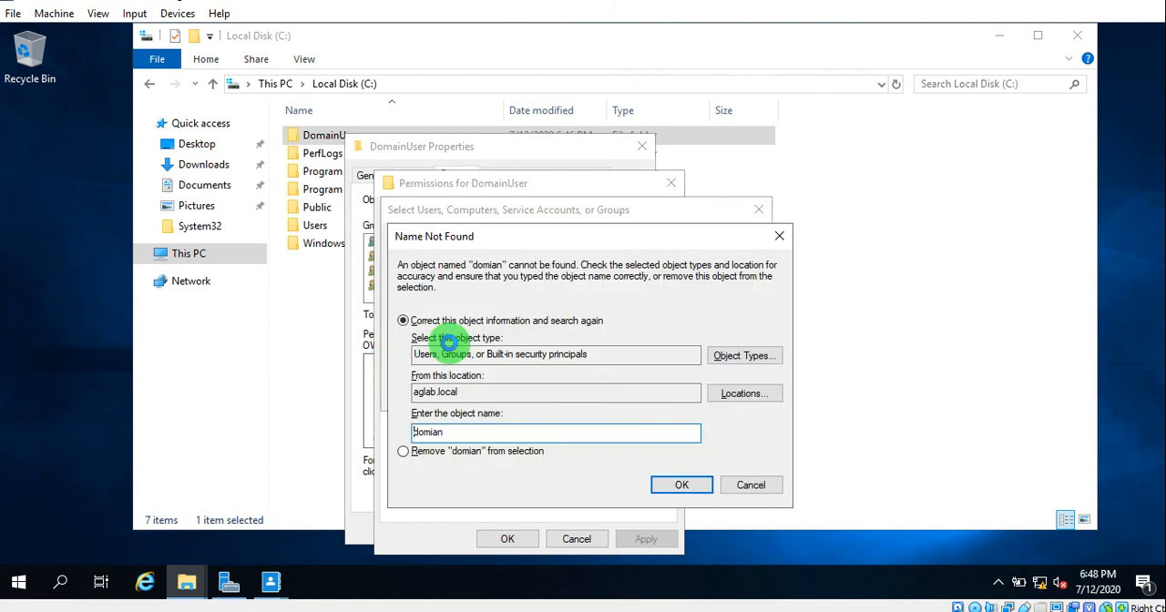
pyautogui.press('Escape')
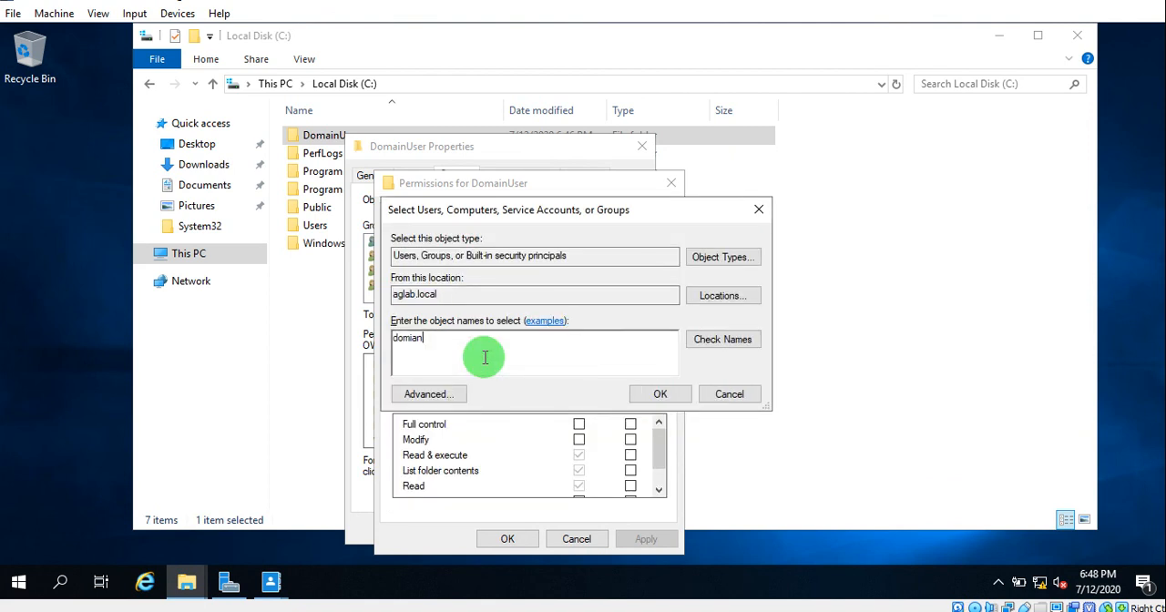
pyautogui.press('BackSpace')
pyautogui.press('BackSpace')
pyautogui.press('BackSpace')
pyautogui.write('ain')
pyautogui.press('Return')
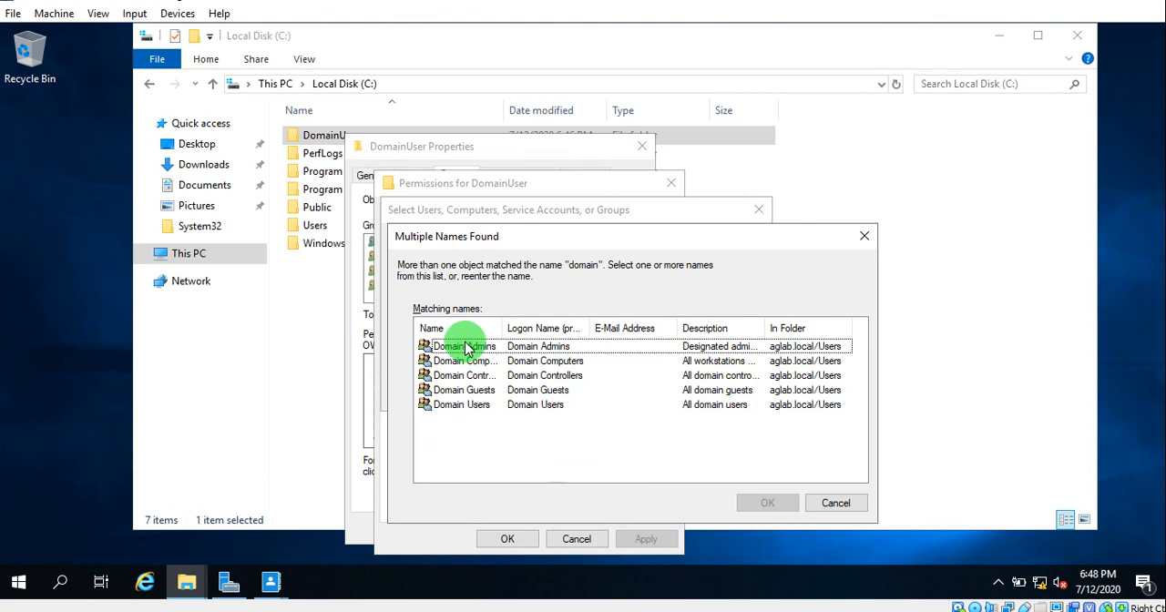
pyautogui.click(483, 353)
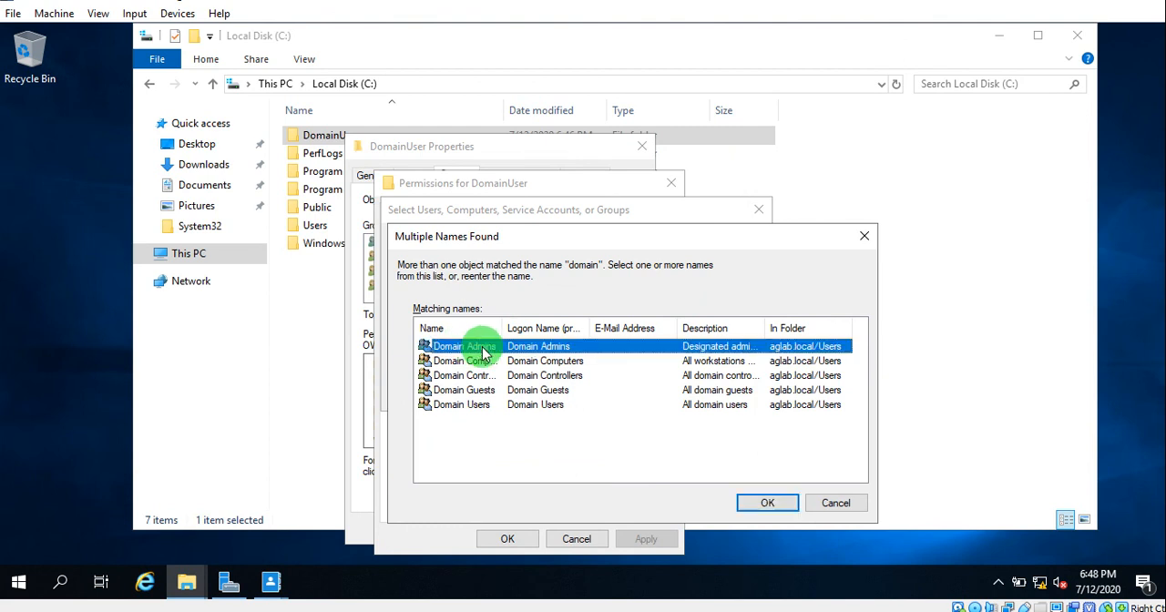
pyautogui.doubleClick(483, 353)
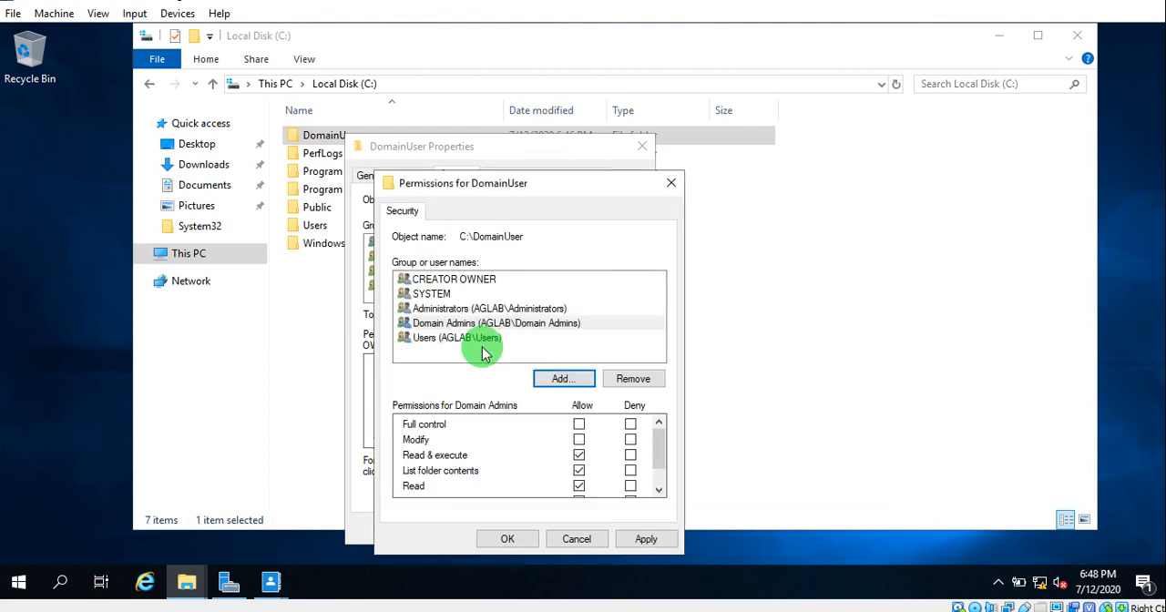
pyautogui.click(636, 381)
# - Add the Domain Users group to the DomainUser folder's permissions, allow it Full control and apply the change
pyautogui.click(556, 377)
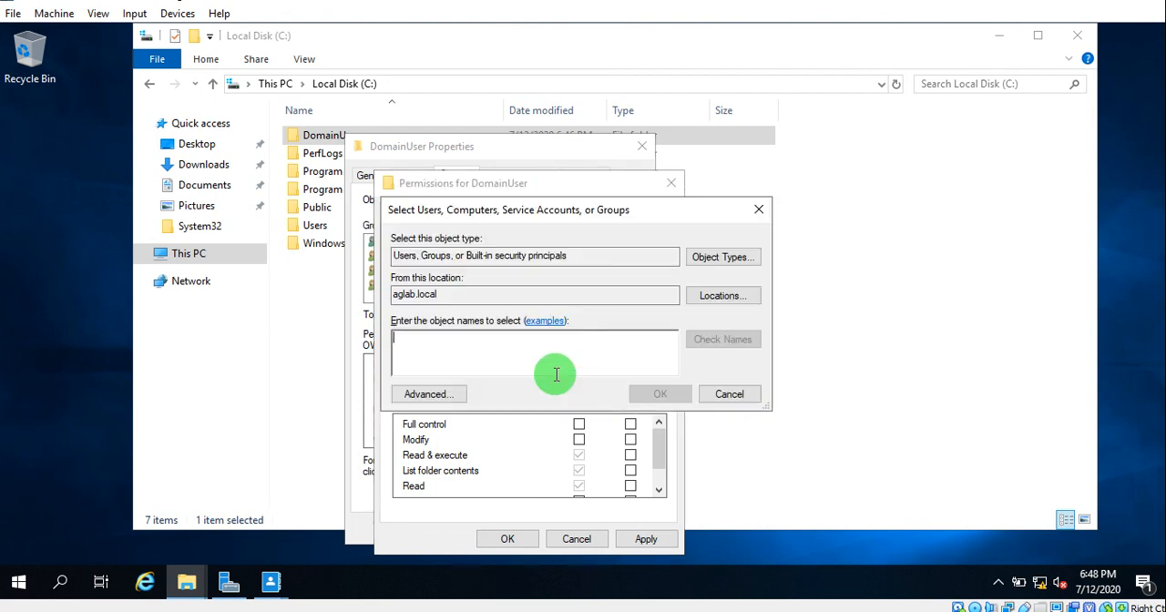
pyautogui.write('domain')
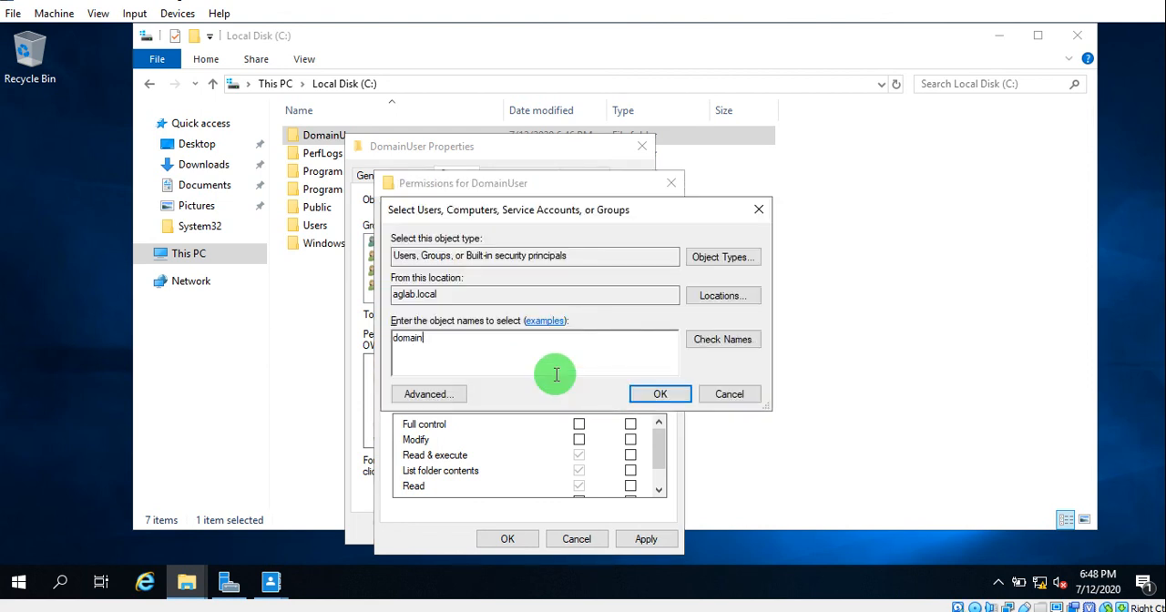
pyautogui.press('Return')
pyautogui.click(473, 405)
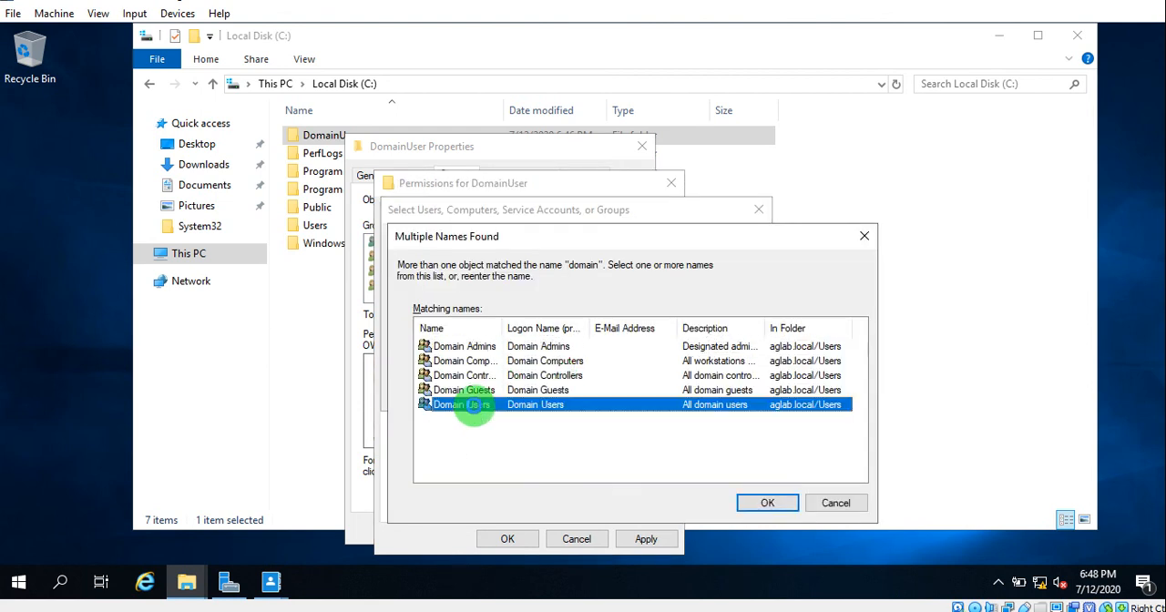
pyautogui.doubleClick(474, 405)
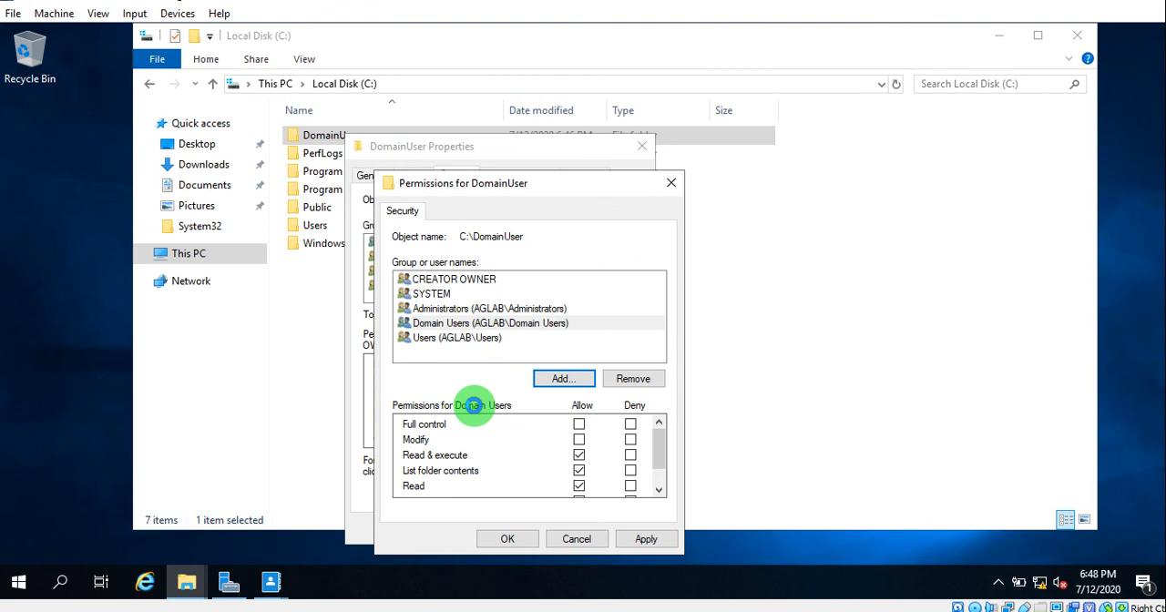
pyautogui.click(579, 425)
pyautogui.click(649, 542)
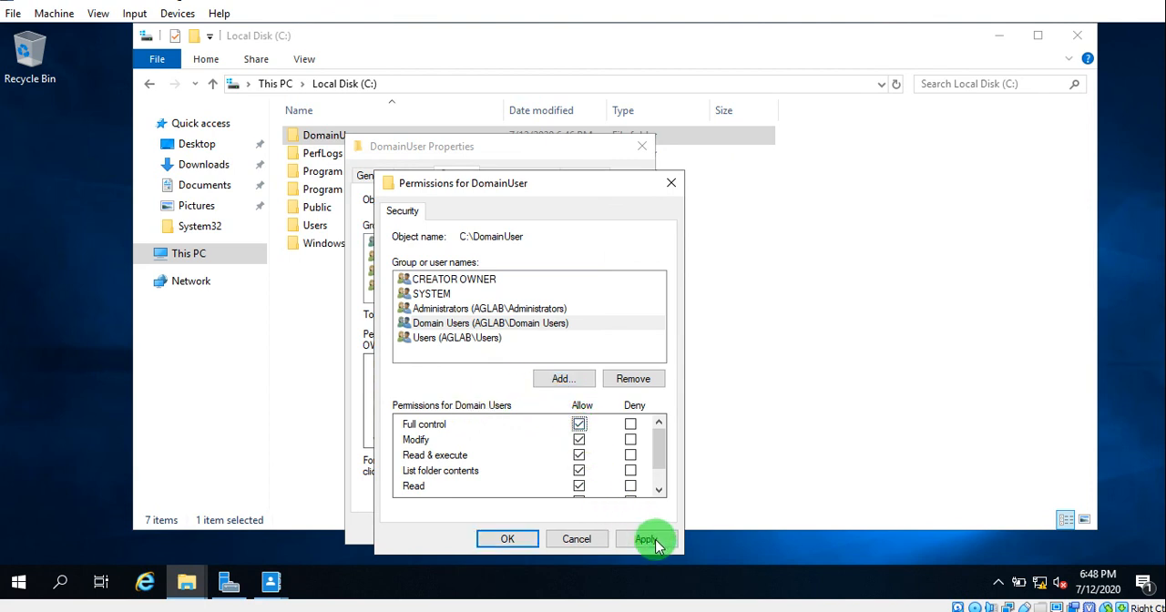
pyautogui.click(507, 538)
# - Disable inheritance in the folder's advanced security settings, converting the inherited permissions into explicit permissions
pyautogui.click(605, 469)
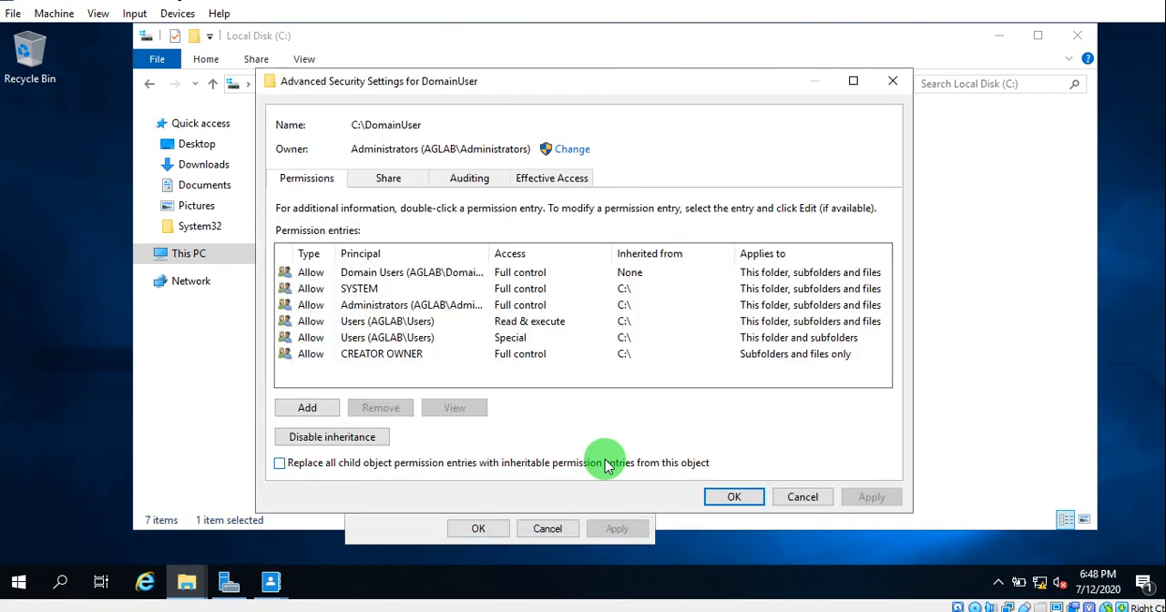
pyautogui.click(342, 441)
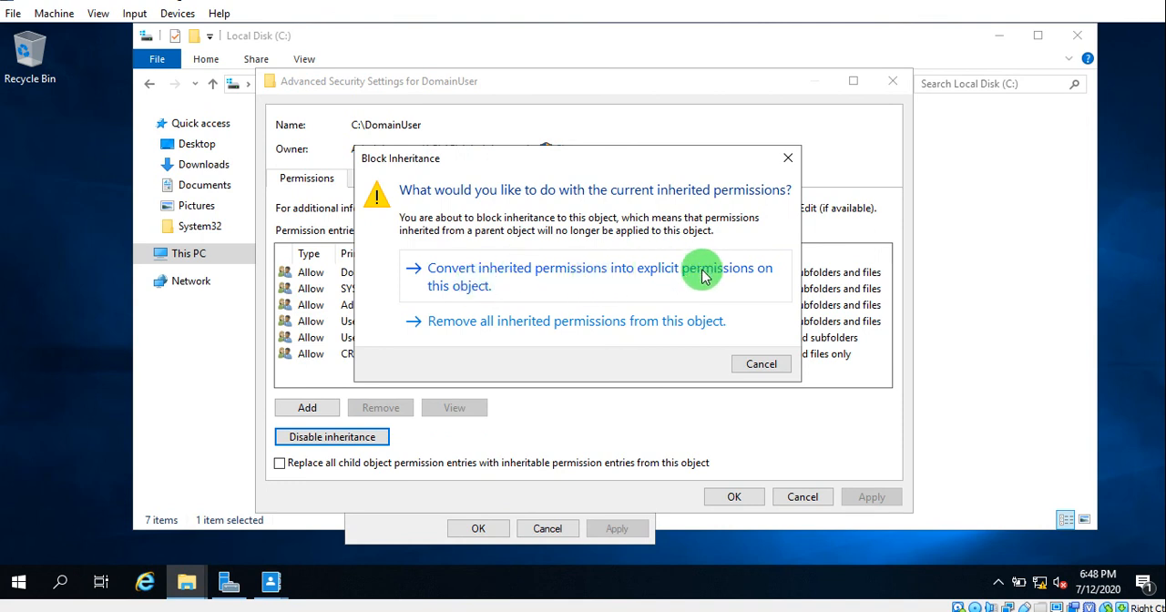
pyautogui.click(552, 287)
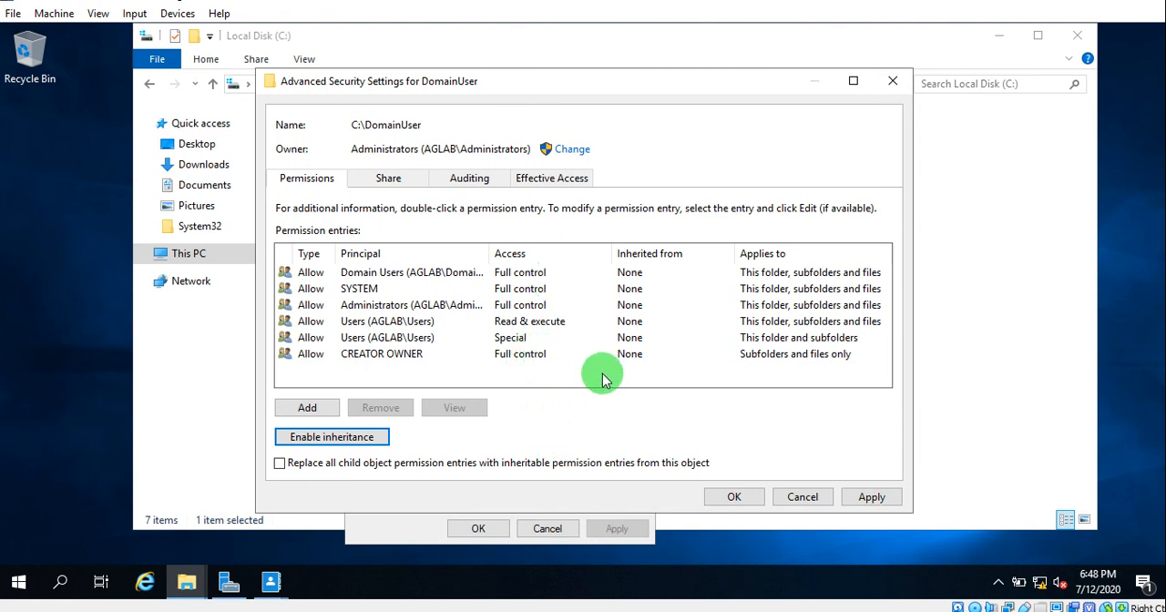
# - Look inside the Users folder on Local Disk (C:) and return to the drive's root
pyautogui.click(990, 318)
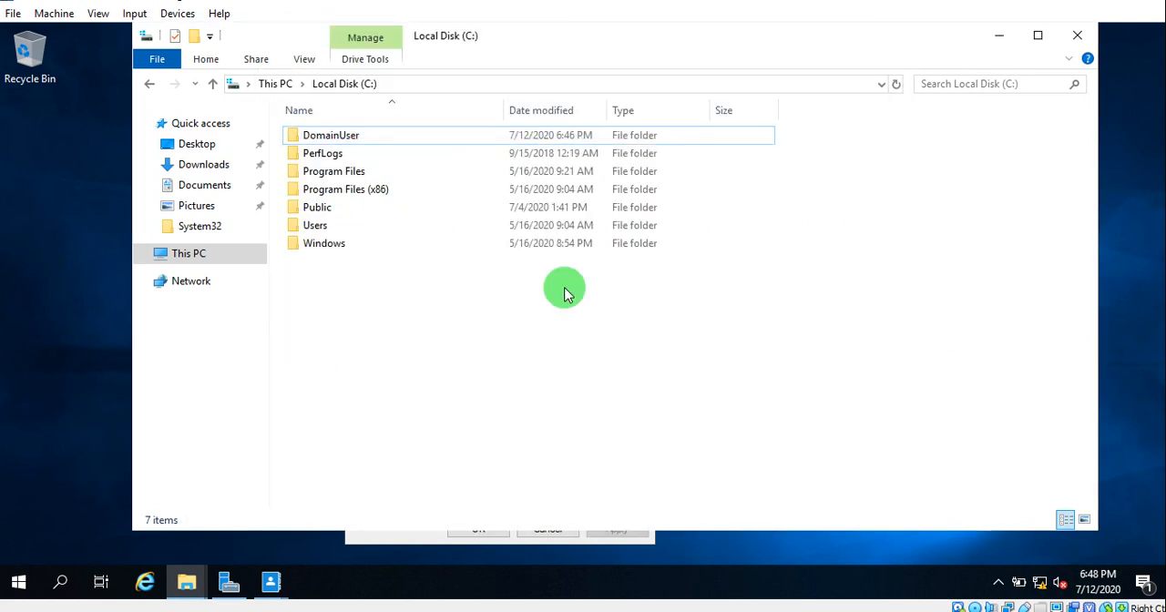
pyautogui.click(328, 229)
pyautogui.doubleClick(328, 230)
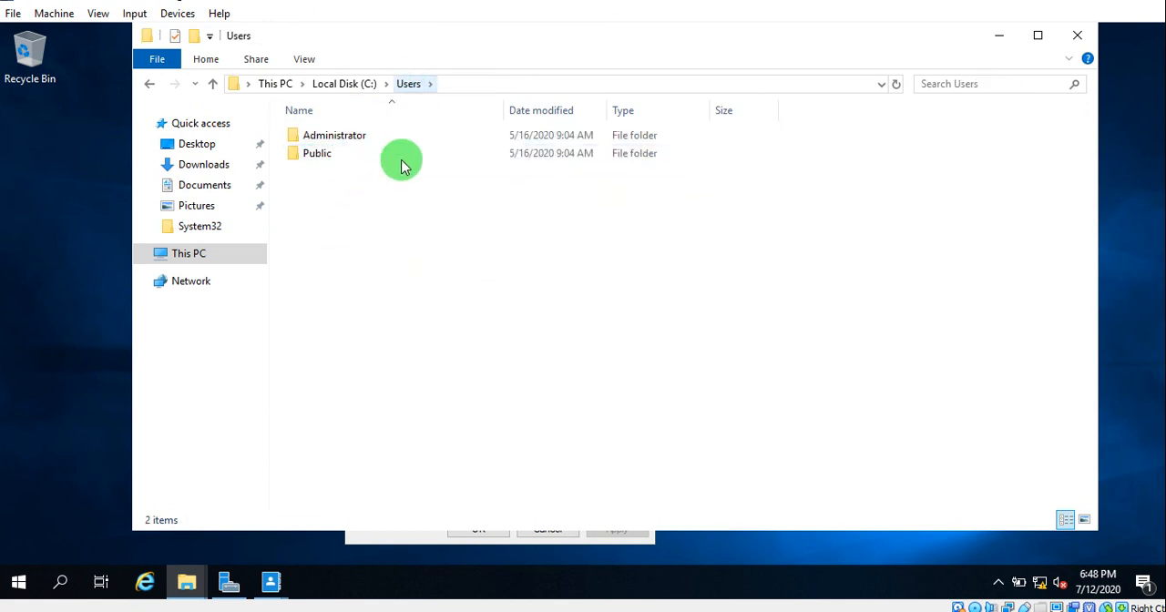
pyautogui.click(348, 83)
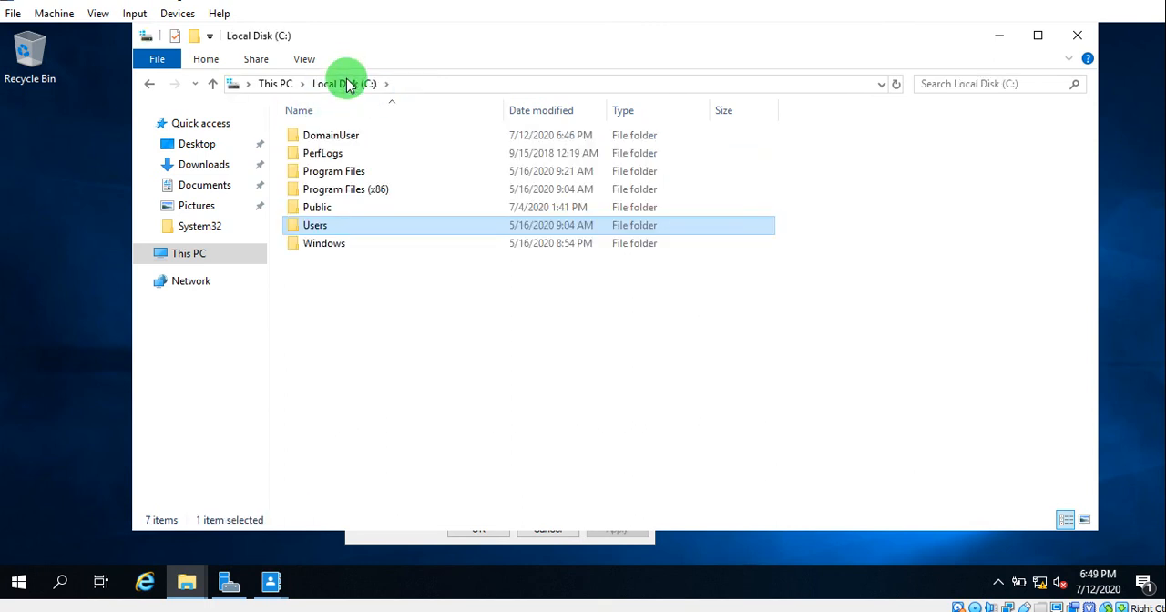
# - Remove both Users (AGLAB\Users) entries from the DomainUser folder's advanced permissions, apply the change and close the folder's properties
pyautogui.click(422, 540)
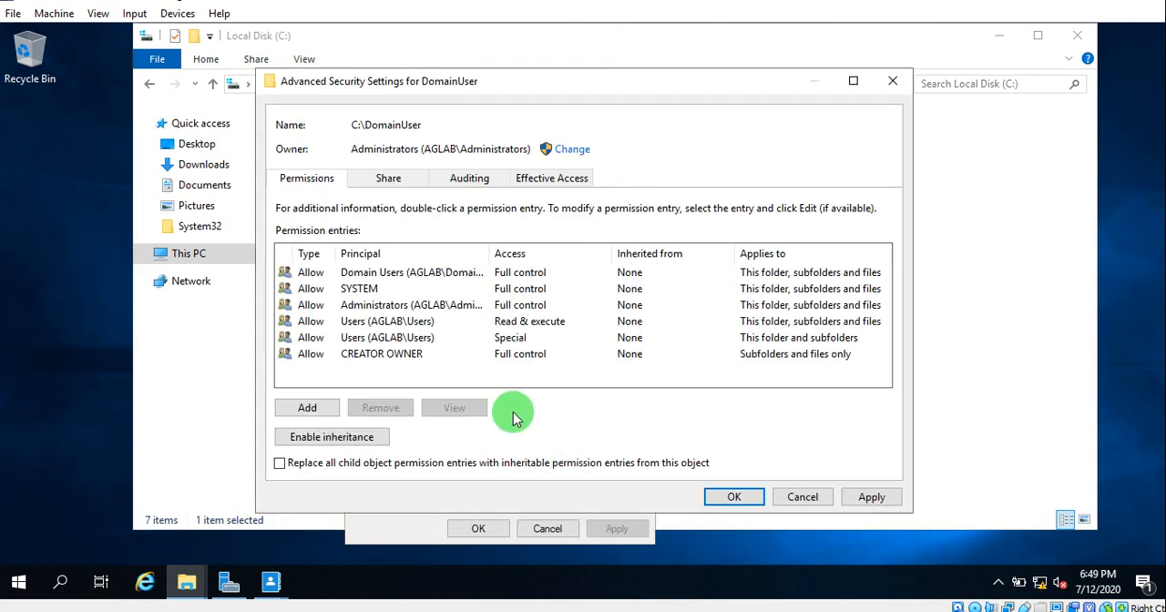
pyautogui.click(388, 320)
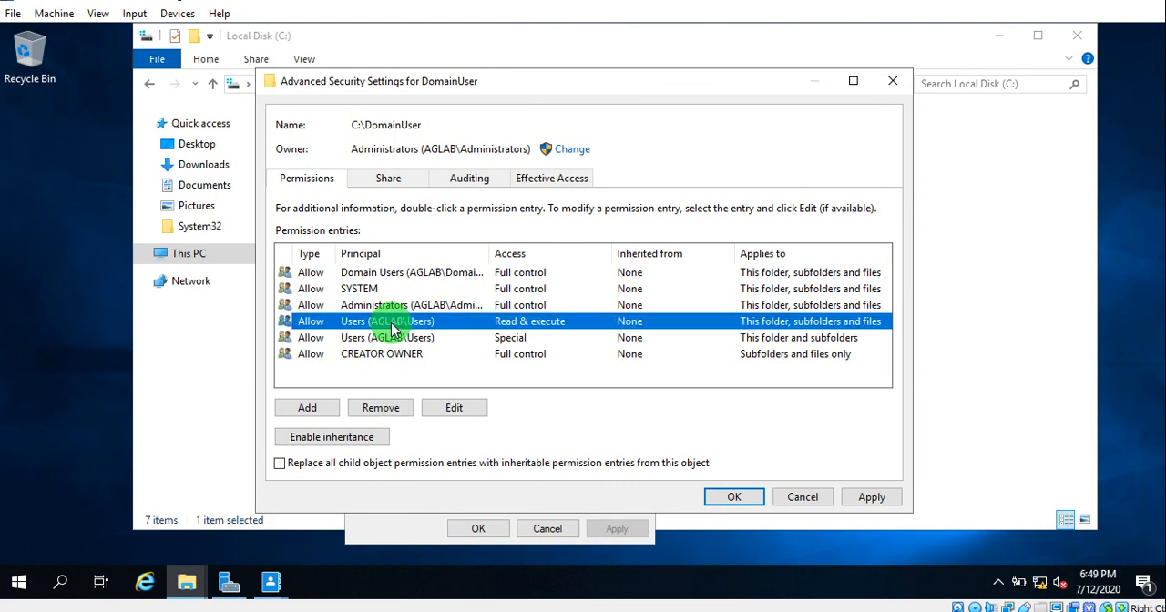
pyautogui.click(393, 408)
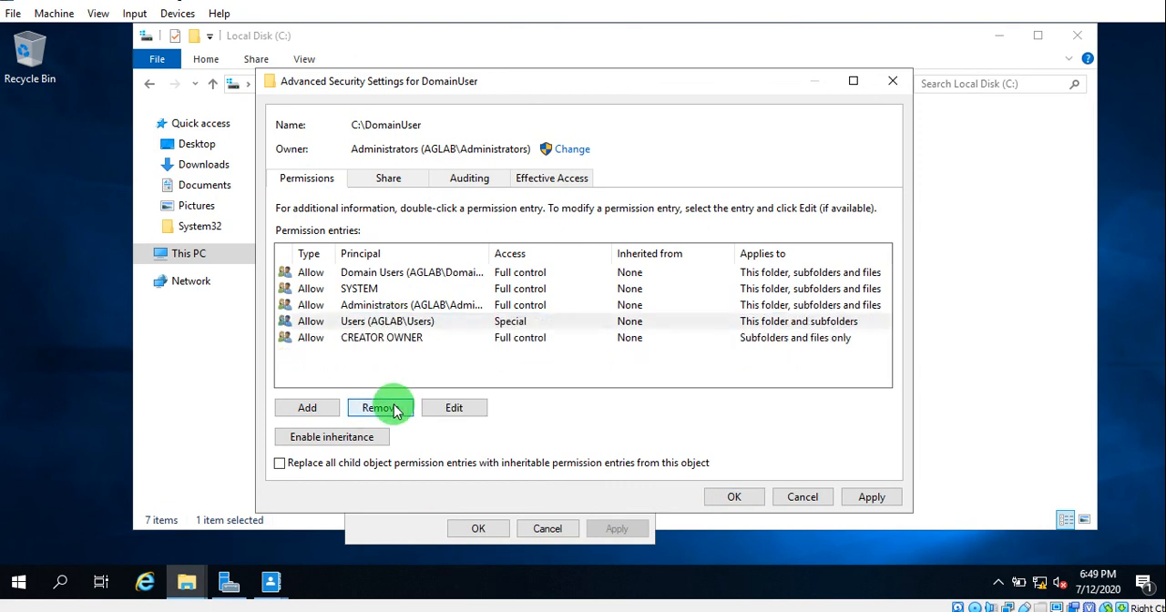
pyautogui.click(410, 321)
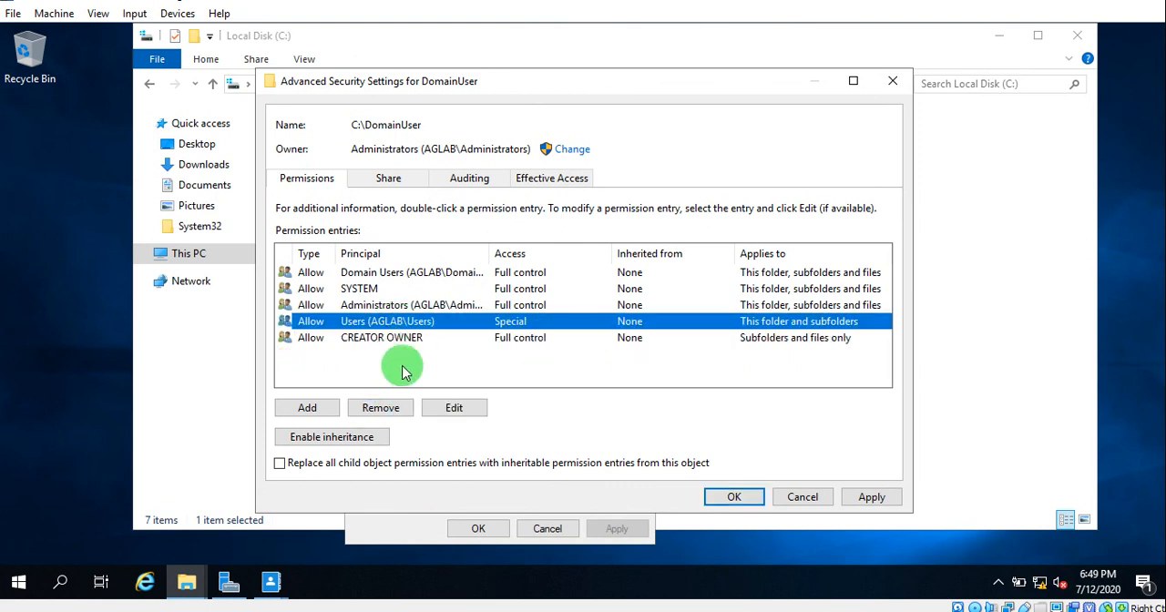
pyautogui.click(387, 408)
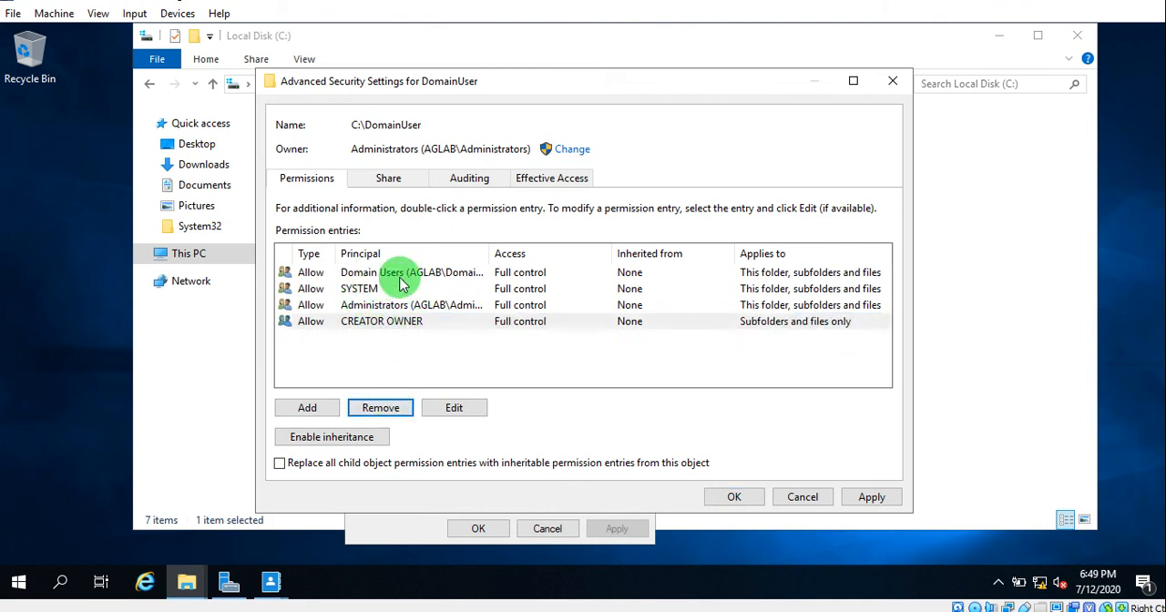
pyautogui.click(866, 499)
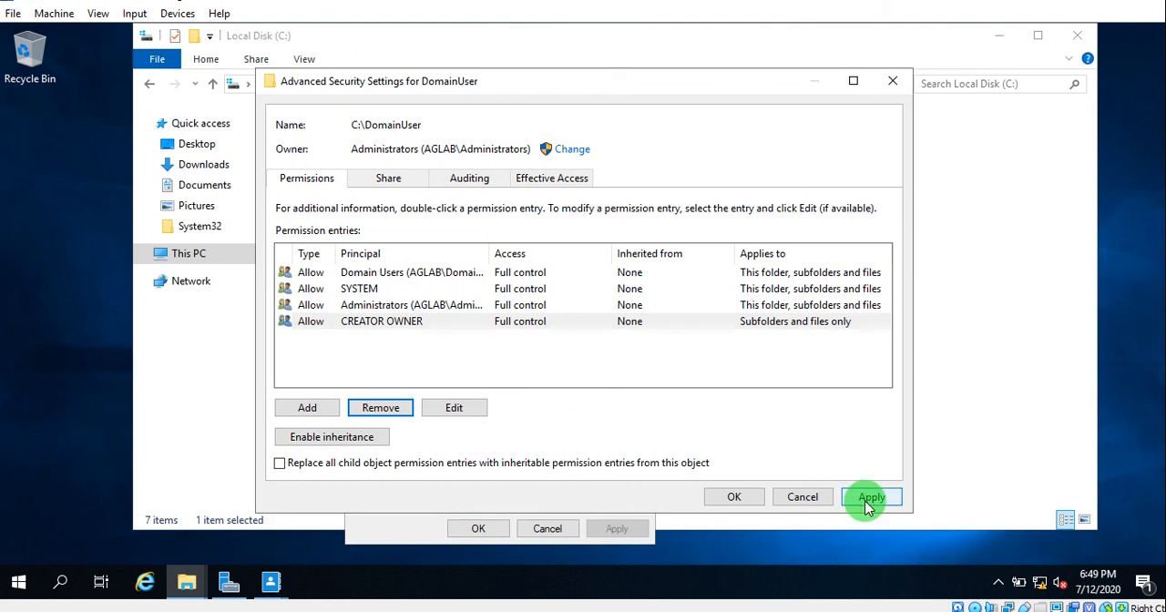
pyautogui.click(715, 497)
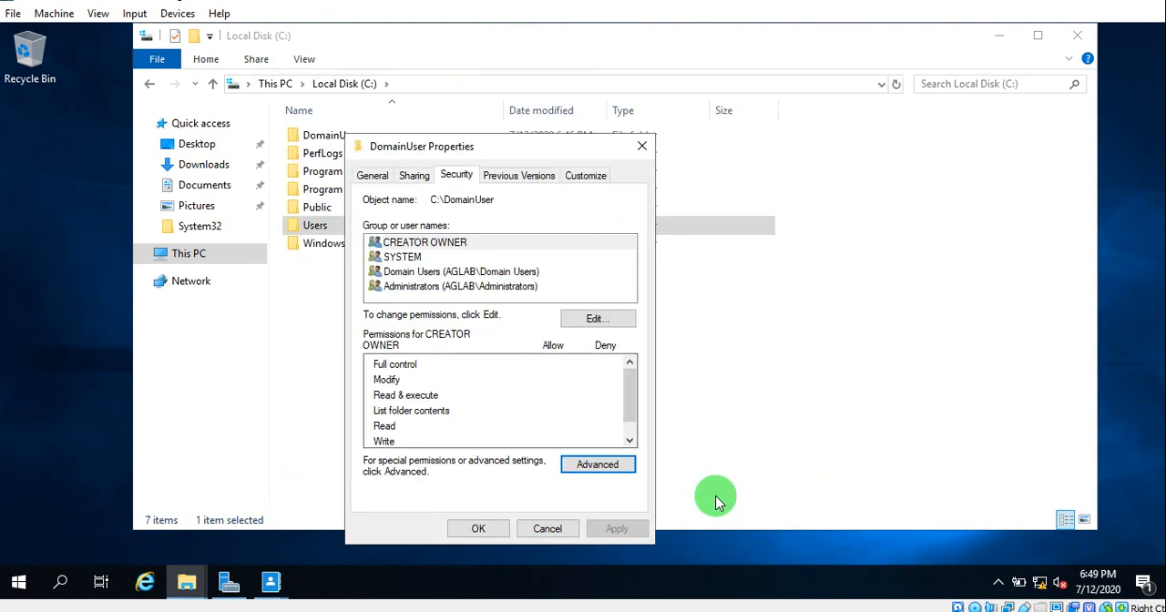
pyautogui.click(478, 528)
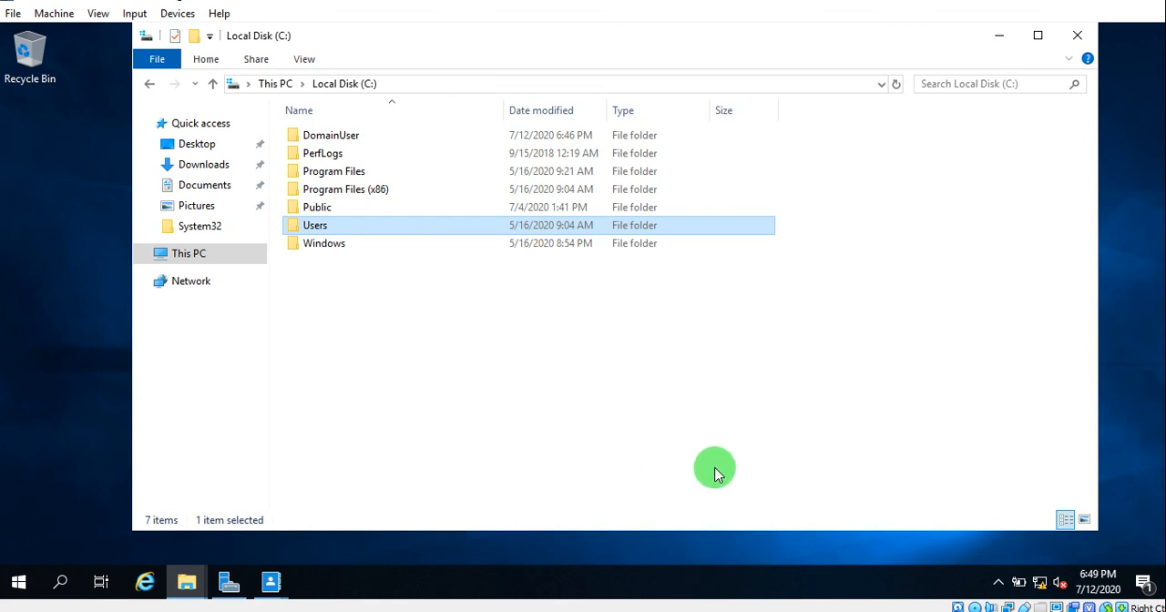
# - Refresh the Local Disk (C:) listing, minimize it and open Active Directory Users and Computers from Server Manager
pyautogui.rightClick(875, 378)
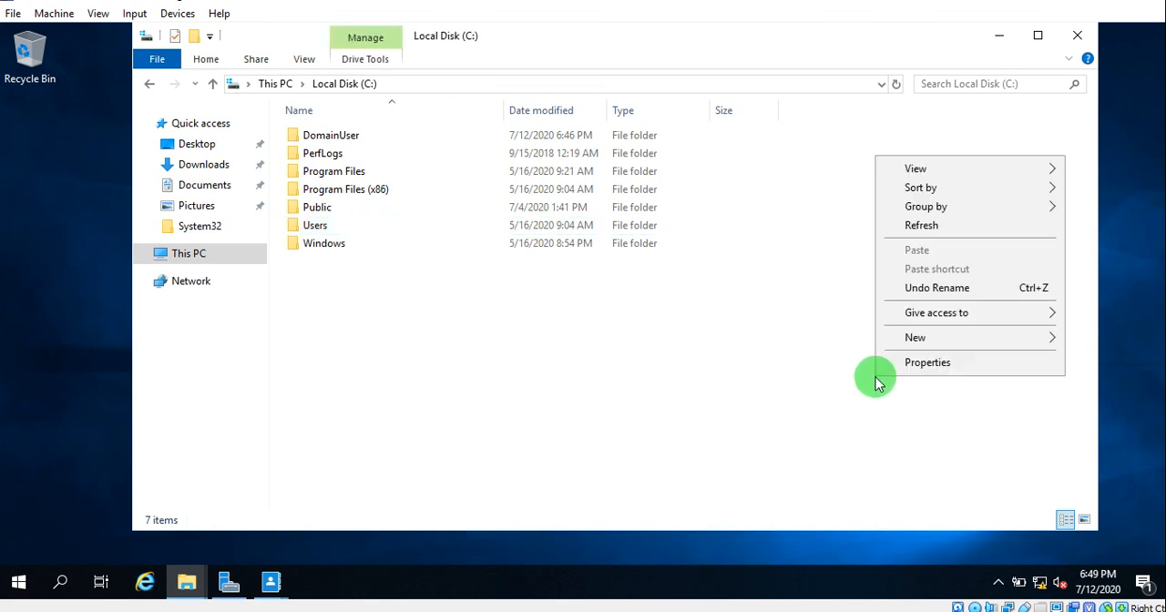
pyautogui.click(952, 235)
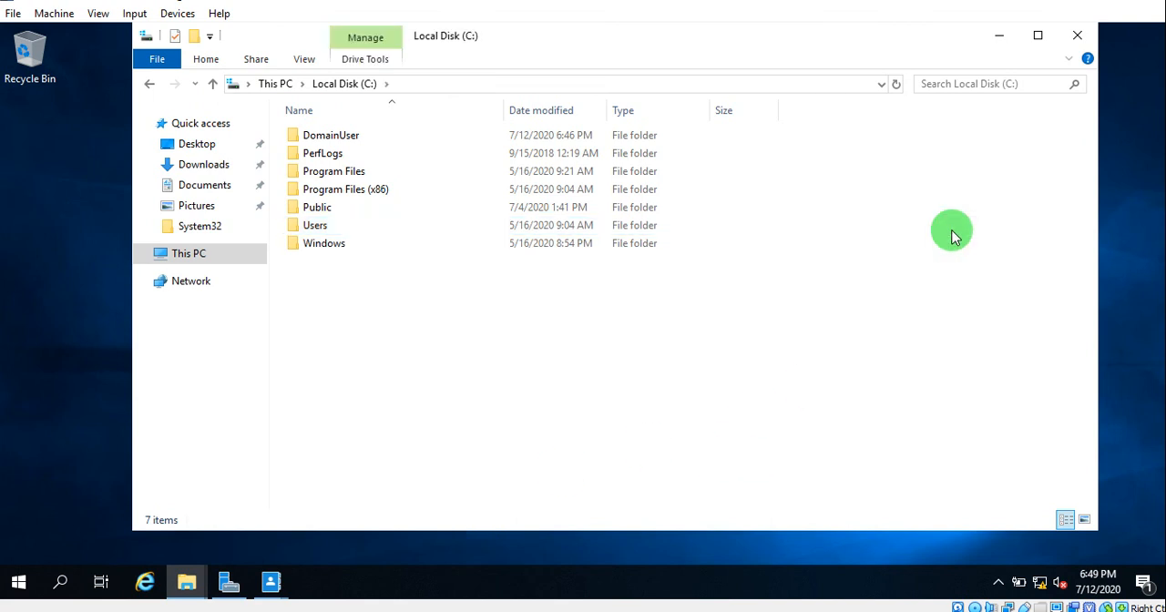
pyautogui.click(1001, 35)
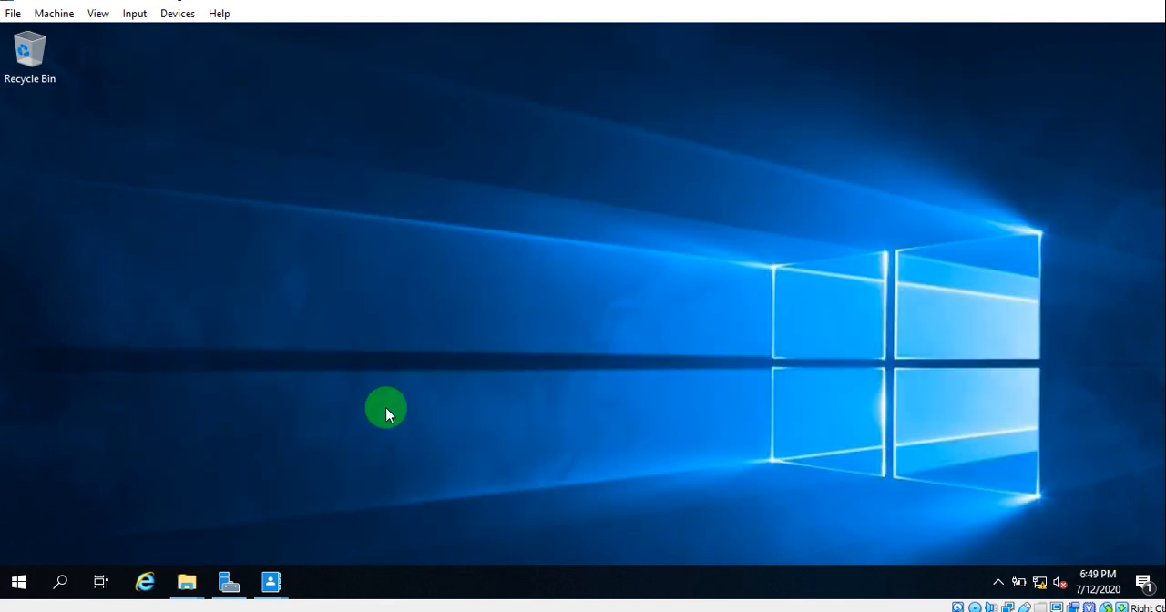
pyautogui.click(229, 581)
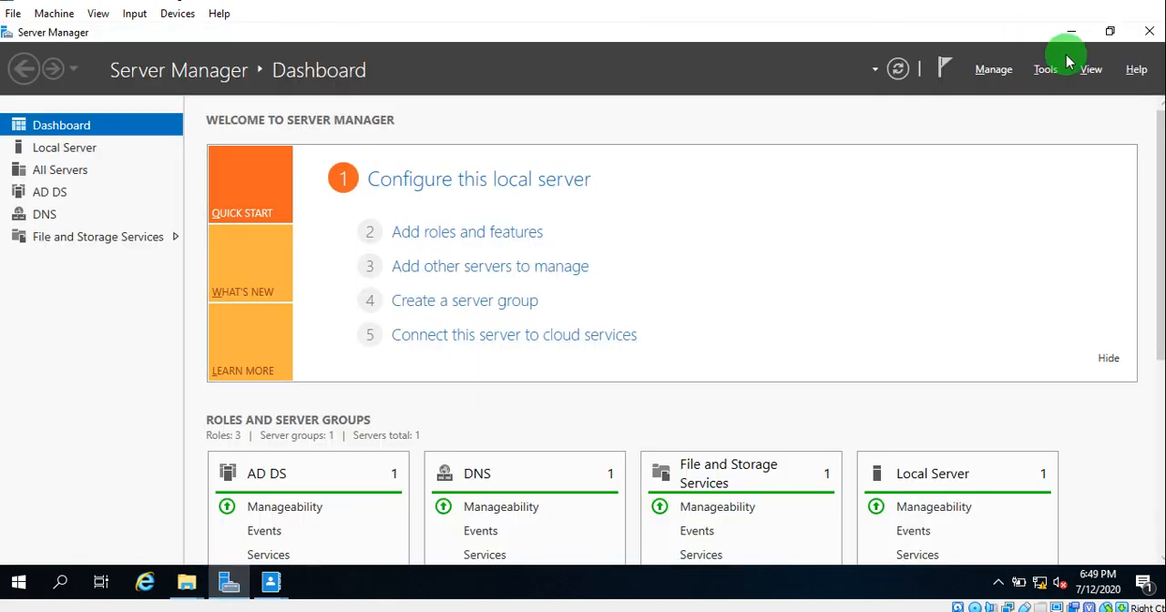
pyautogui.click(1046, 69)
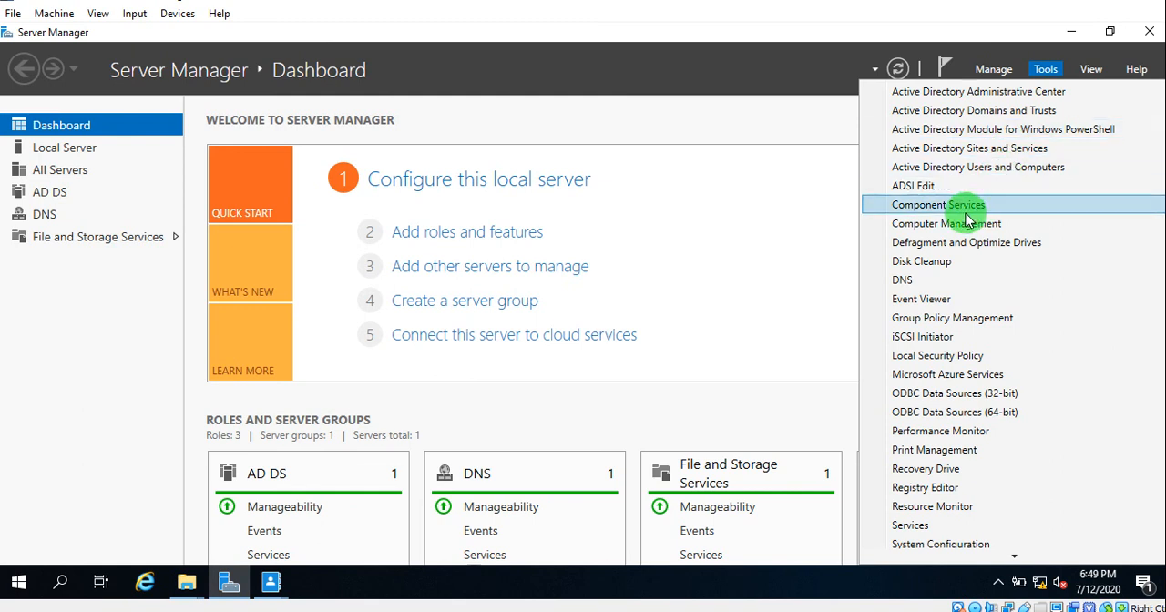
pyautogui.click(972, 168)
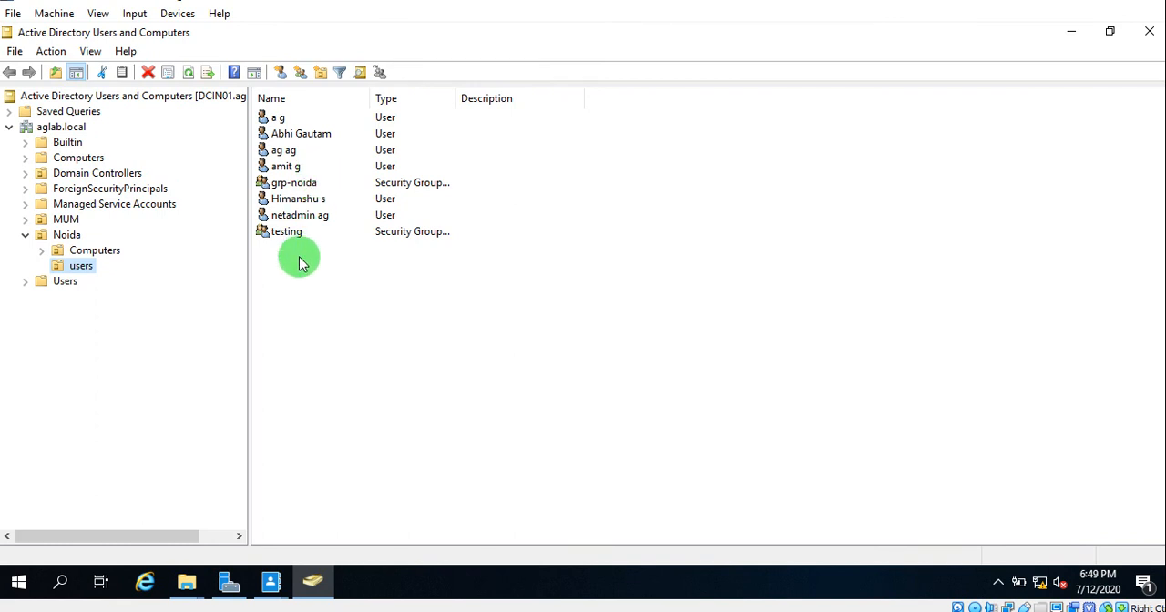
# - Open the shared properties of all user accounts in Noida's users container, leaving out the grp-noida and testing groups
pyautogui.moveTo(300, 262); pyautogui.dragTo(288, 113)
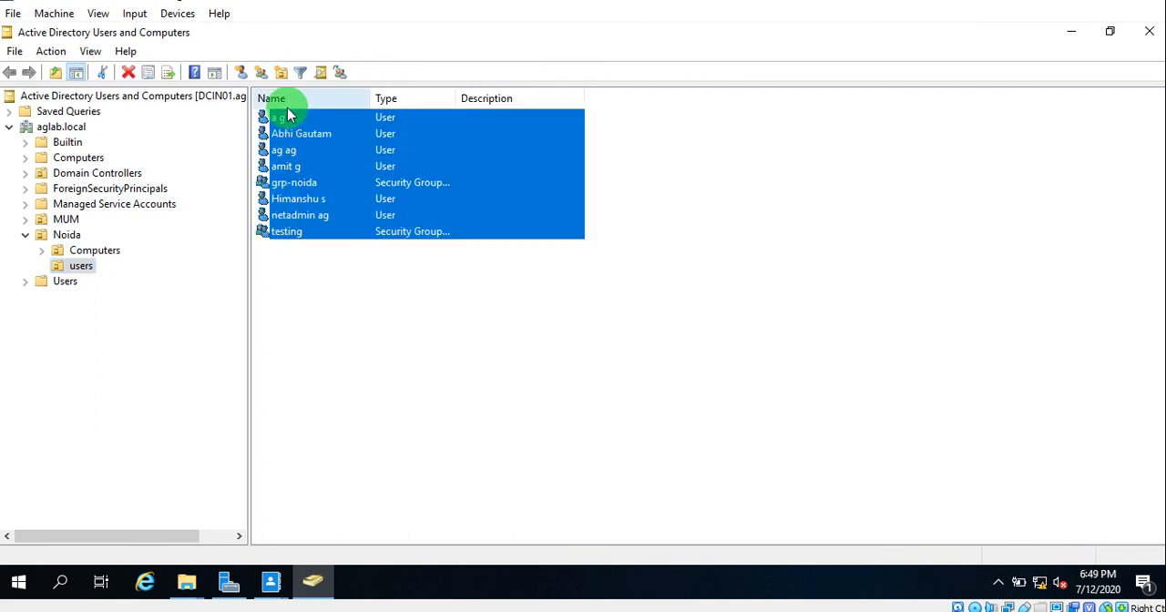
pyautogui.keyDown('ctrl'); pyautogui.click(307, 185); pyautogui.keyUp('ctrl')
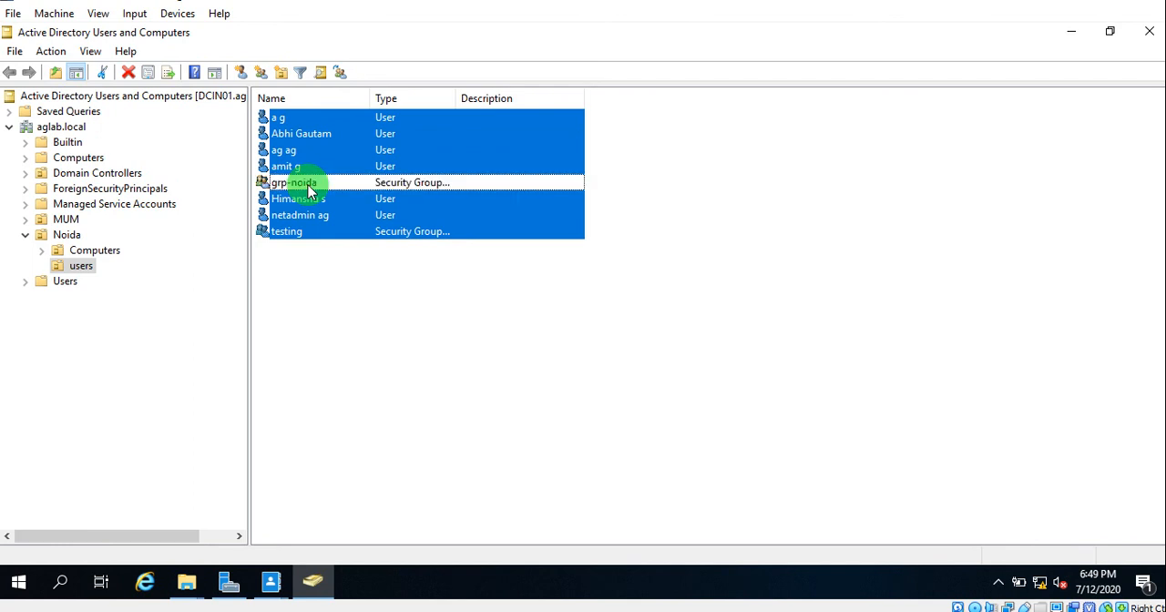
pyautogui.keyDown('ctrl'); pyautogui.click(307, 235); pyautogui.keyUp('ctrl')
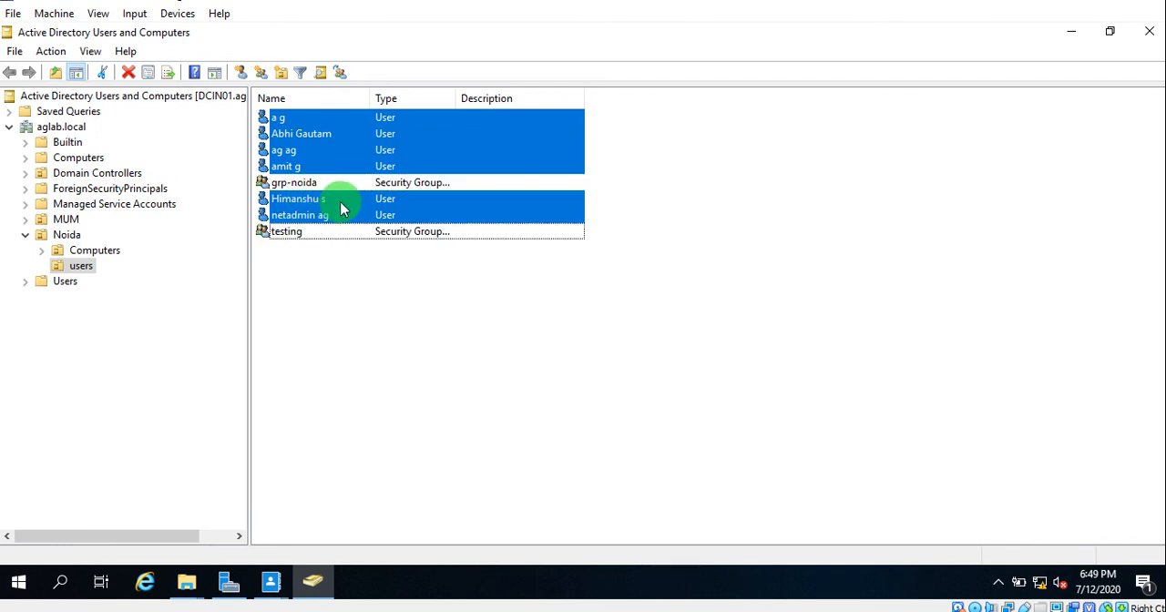
pyautogui.rightClick(342, 209)
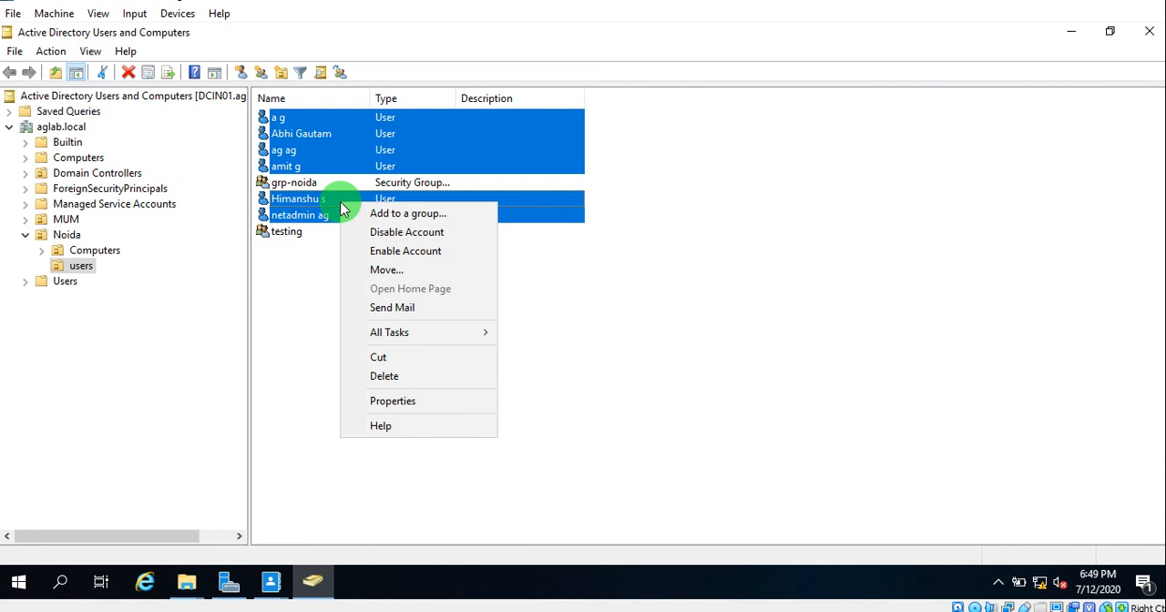
pyautogui.click(424, 403)
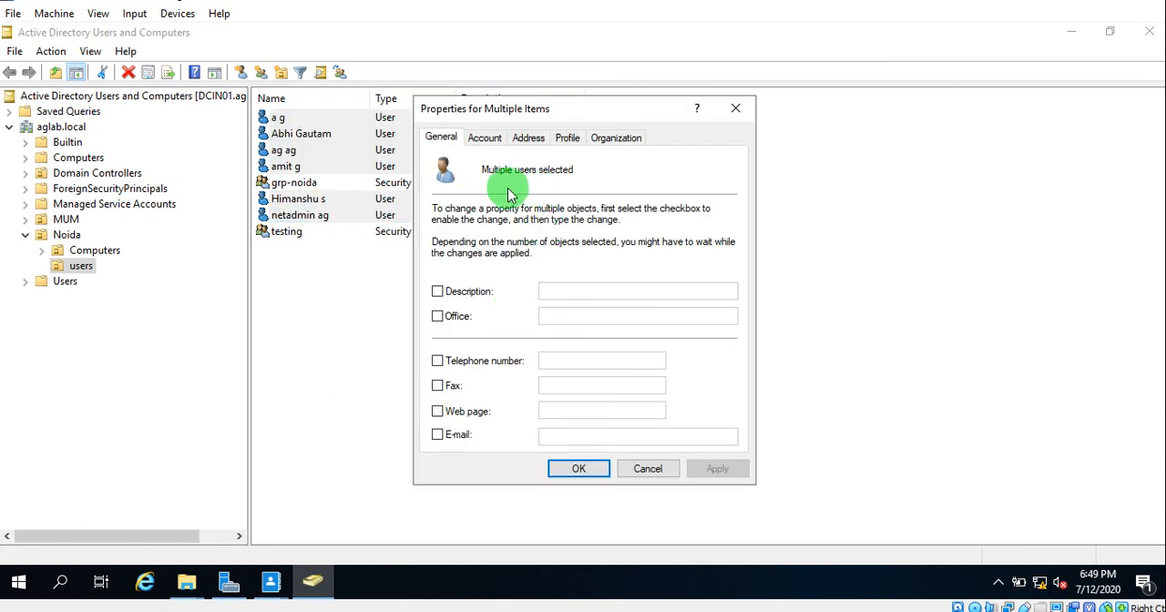
# - Enable the home folder setting in the selected users' profile properties and connect it as drive Z:
pyautogui.click(485, 138)
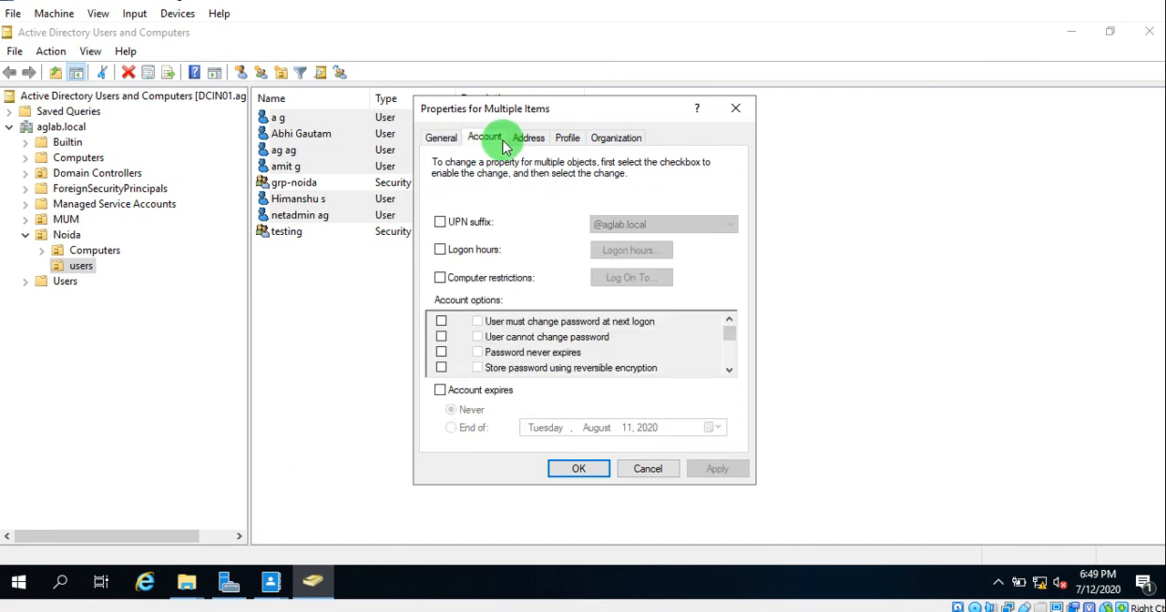
pyautogui.click(521, 145)
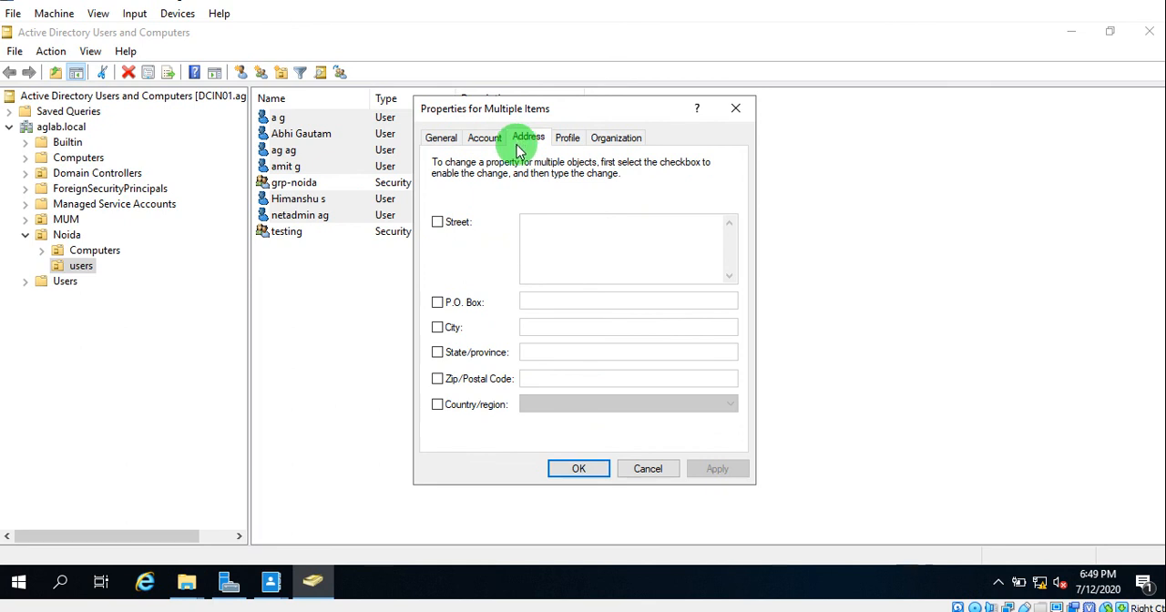
pyautogui.click(571, 148)
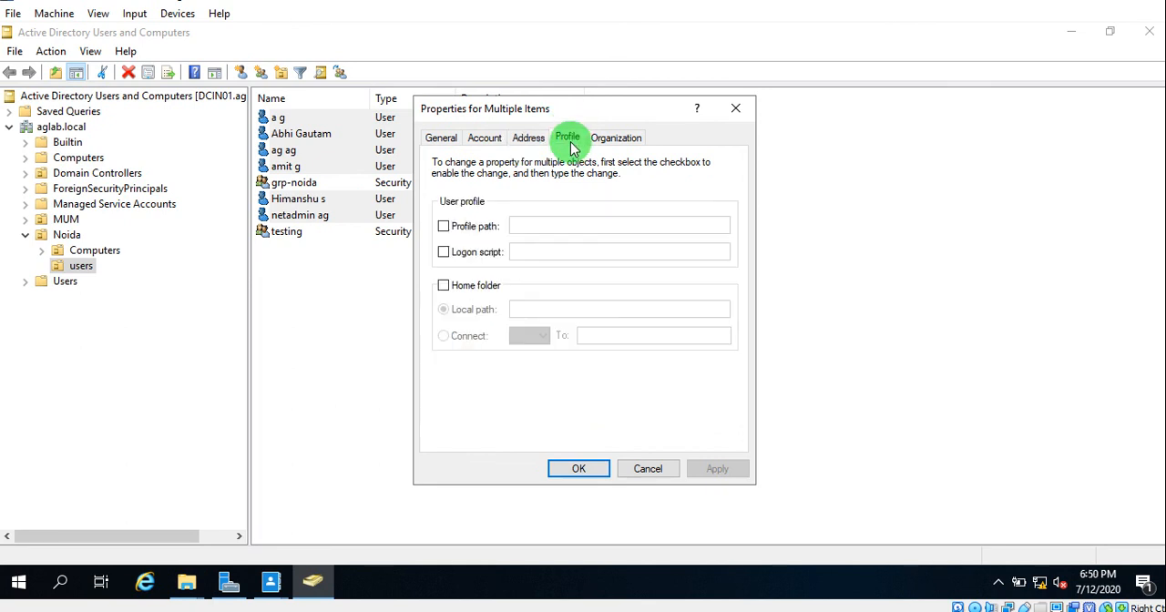
pyautogui.click(441, 287)
pyautogui.click(443, 337)
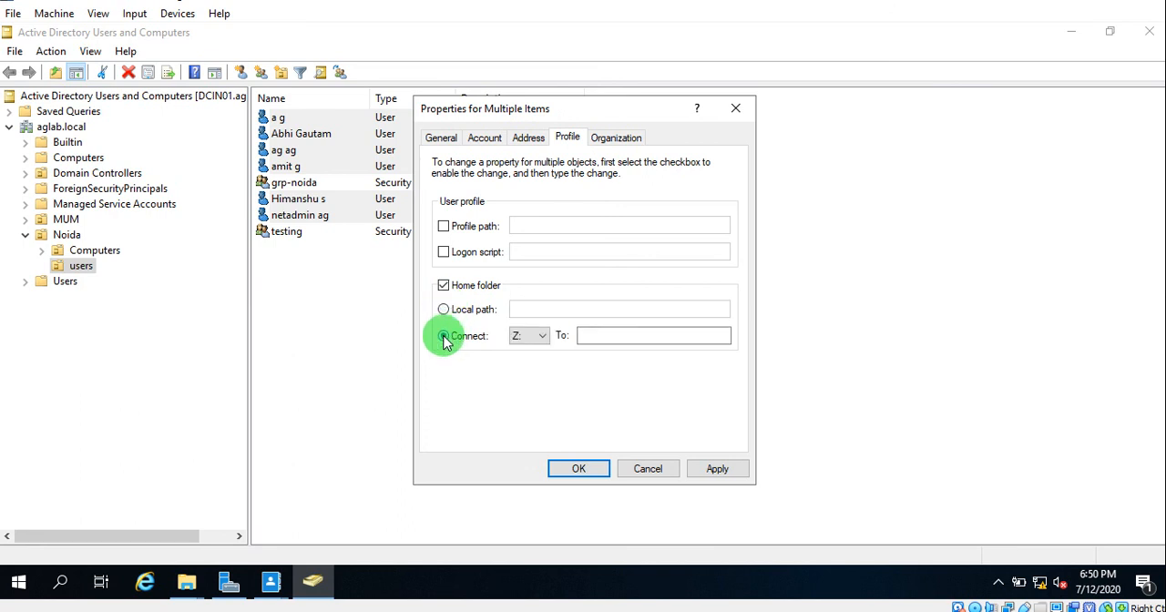
pyautogui.click(605, 339)
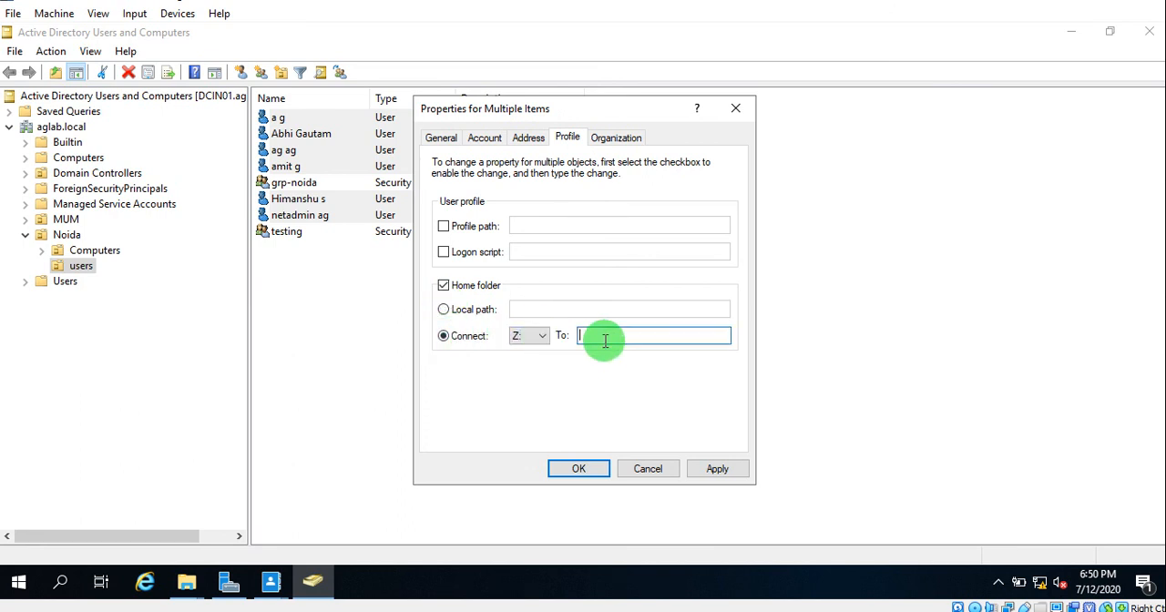
# - Copy the network path \\DCIN01\domainUser$ from the open share window in File Explorer and return to the users' properties
pyautogui.click(191, 583)
pyautogui.click(247, 500)
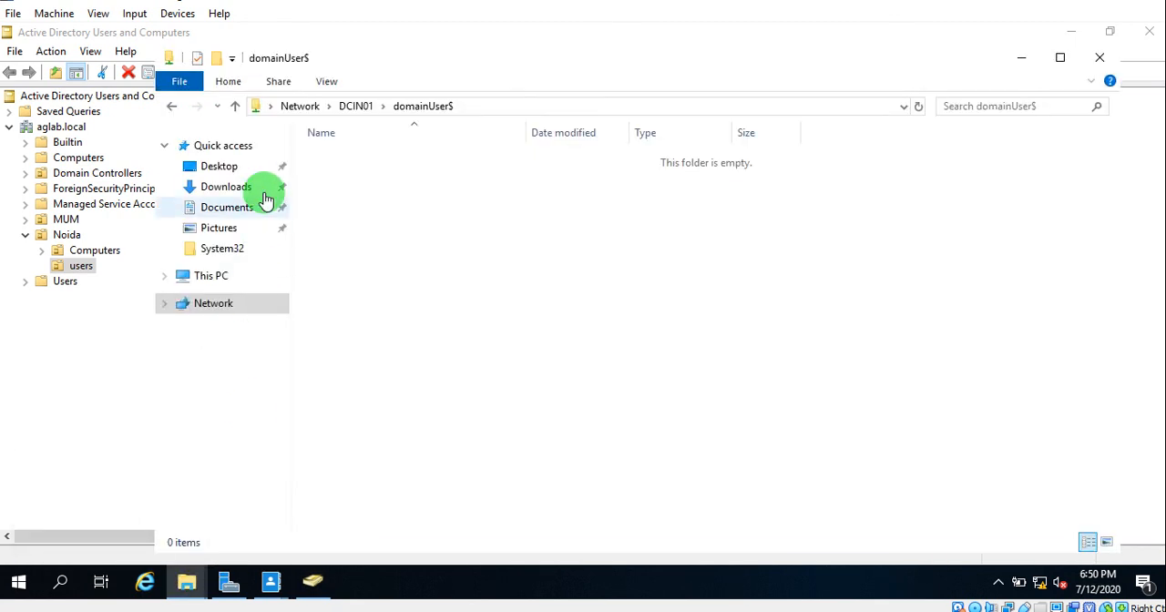
pyautogui.click(502, 107)
pyautogui.hotkey('ctrl', 'c')
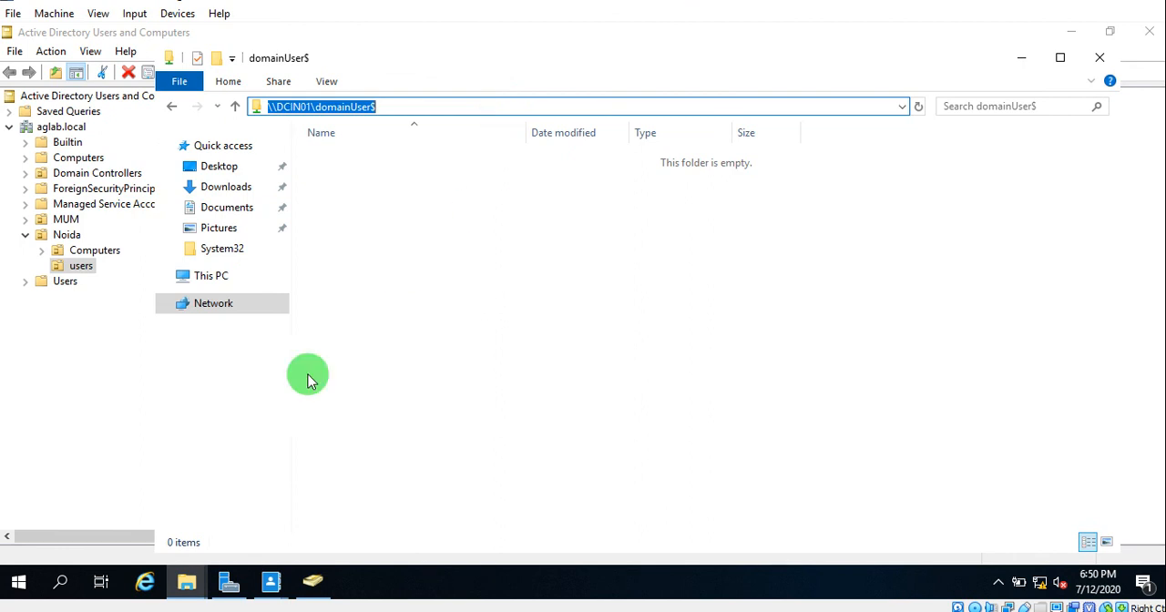
pyautogui.click(310, 578)
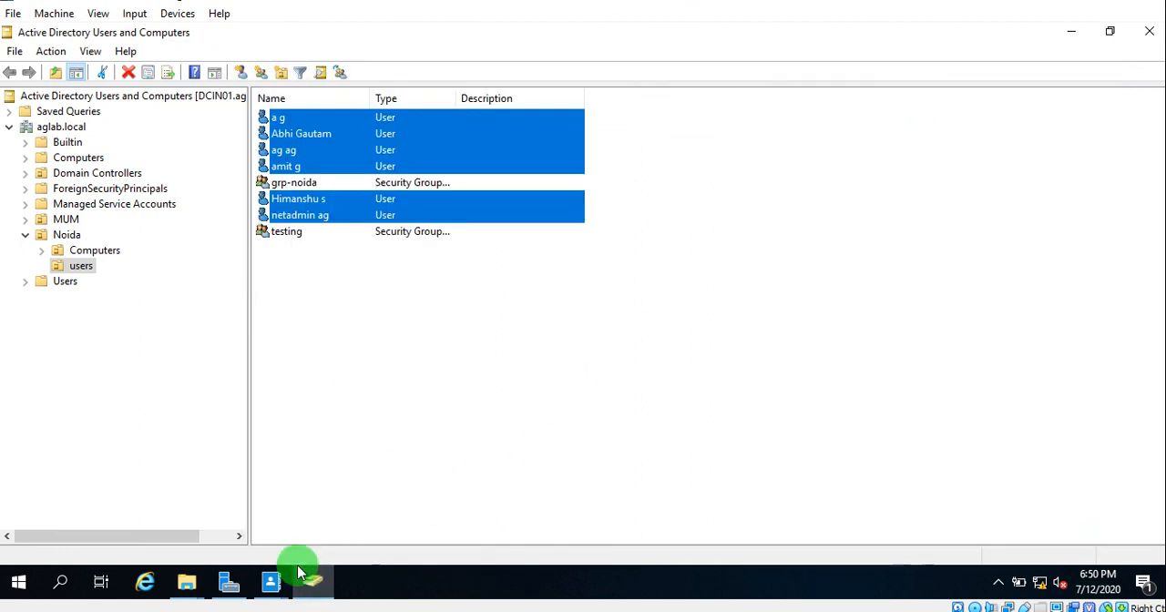
pyautogui.click(1071, 36)
pyautogui.click(1070, 35)
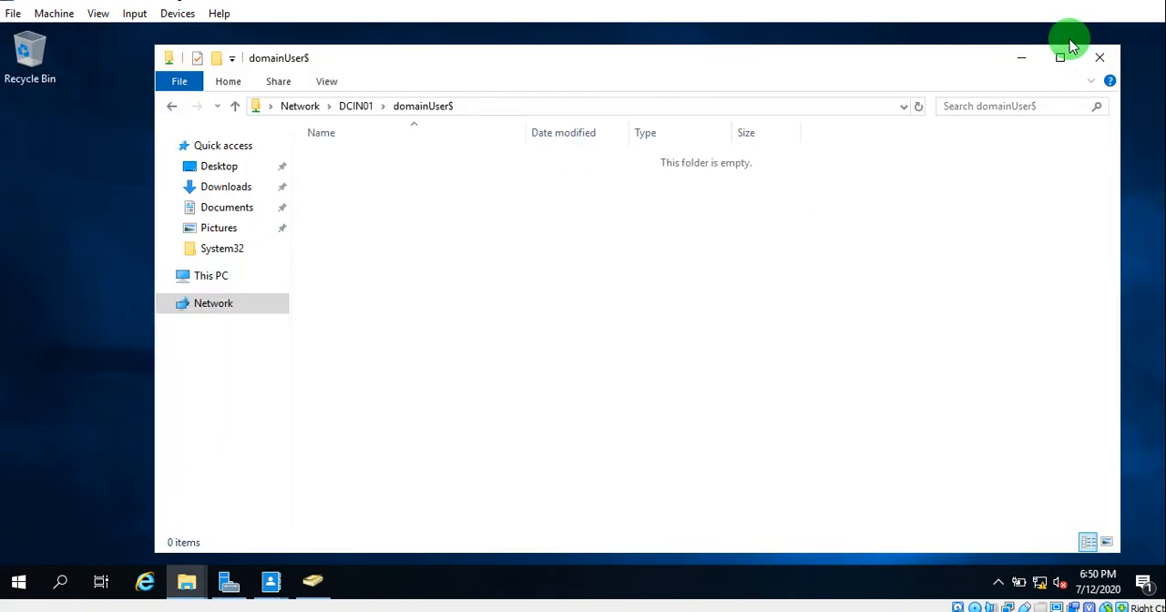
pyautogui.click(1022, 58)
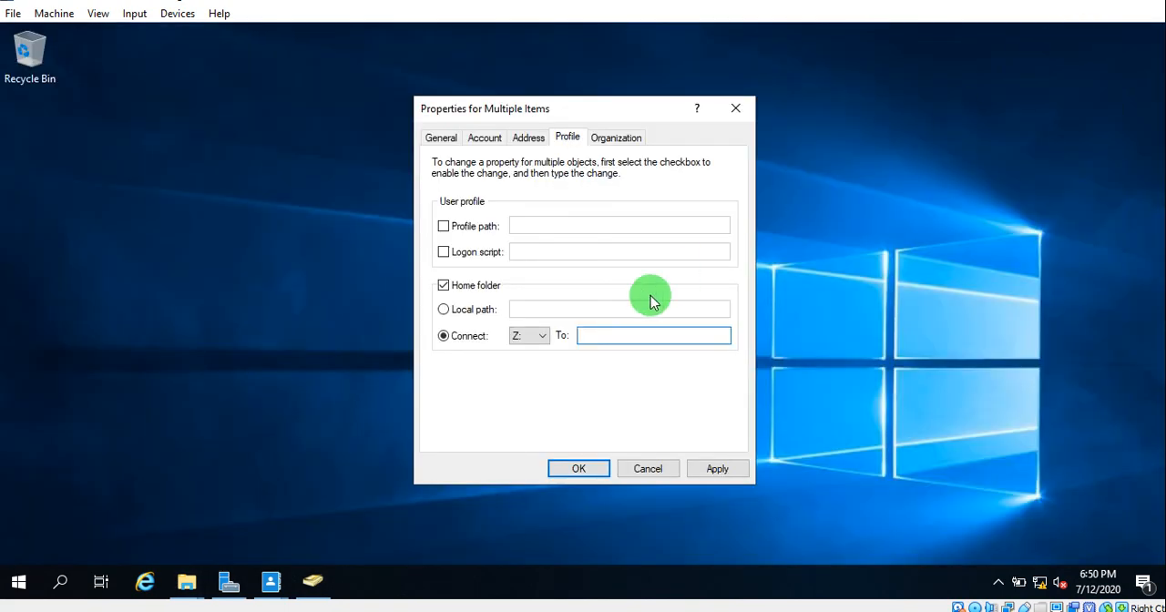
# - Set the Z: home folder path to \\DCIN01\domainUser$\%USERNAME% and try to apply it to the selected users
pyautogui.hotkey('ctrl', 'v')
pyautogui.write('\\%USE')
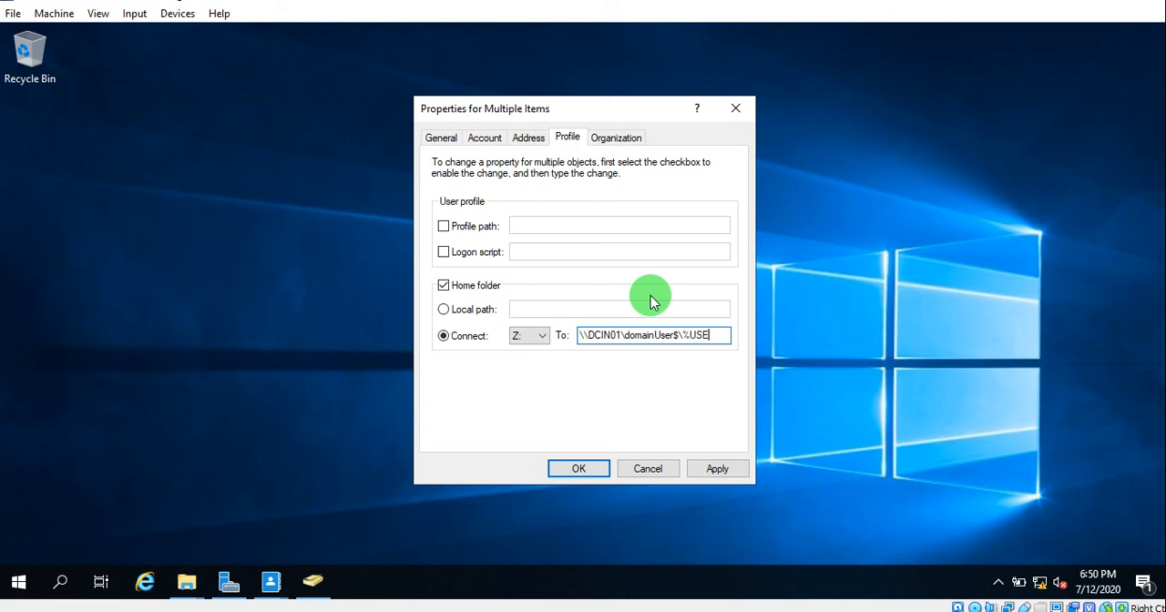
pyautogui.write('RNAME')
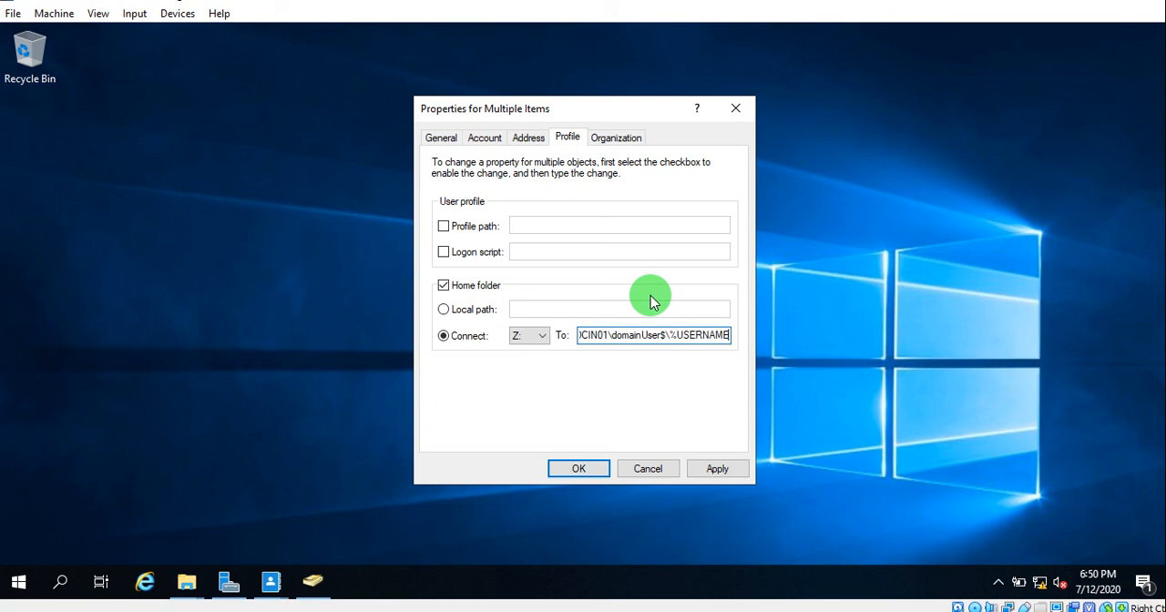
pyautogui.write('%')
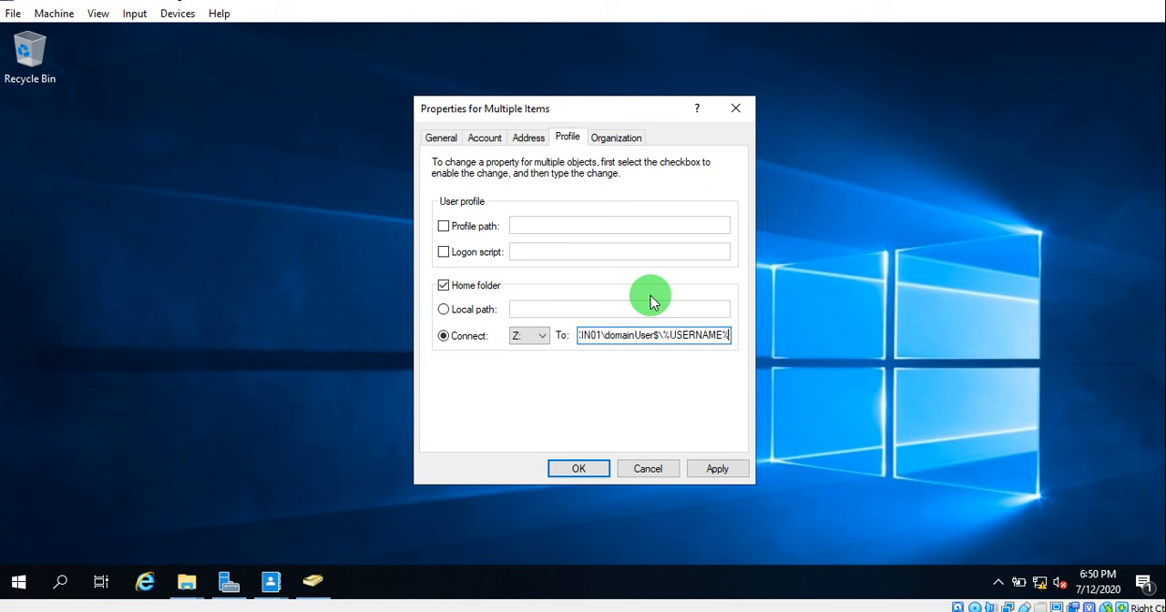
pyautogui.click(726, 469)
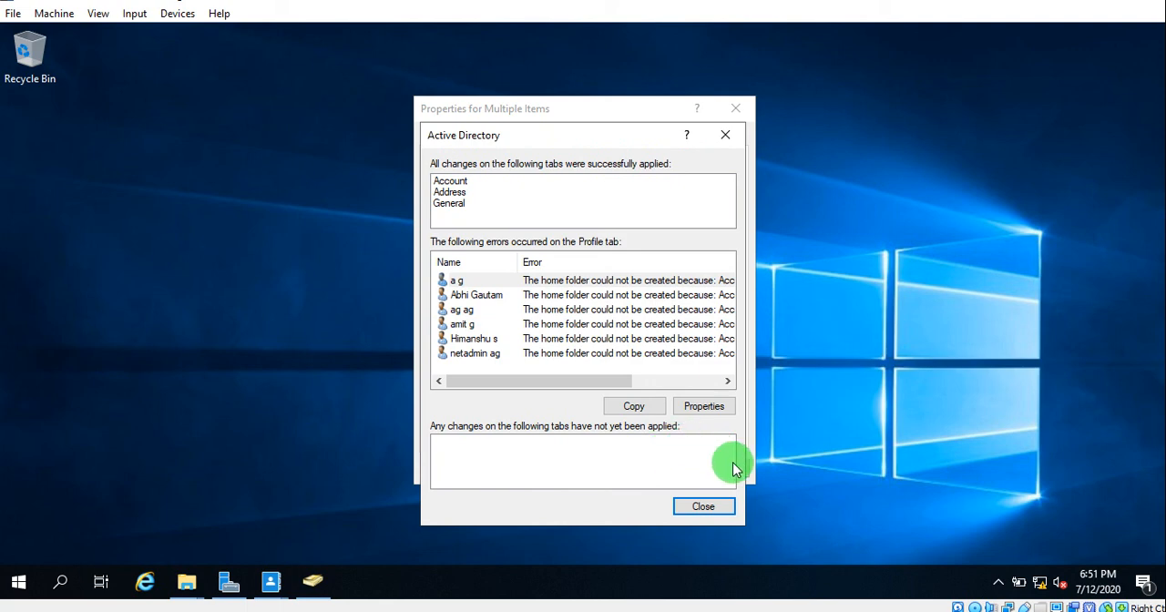
pyautogui.click(702, 507)
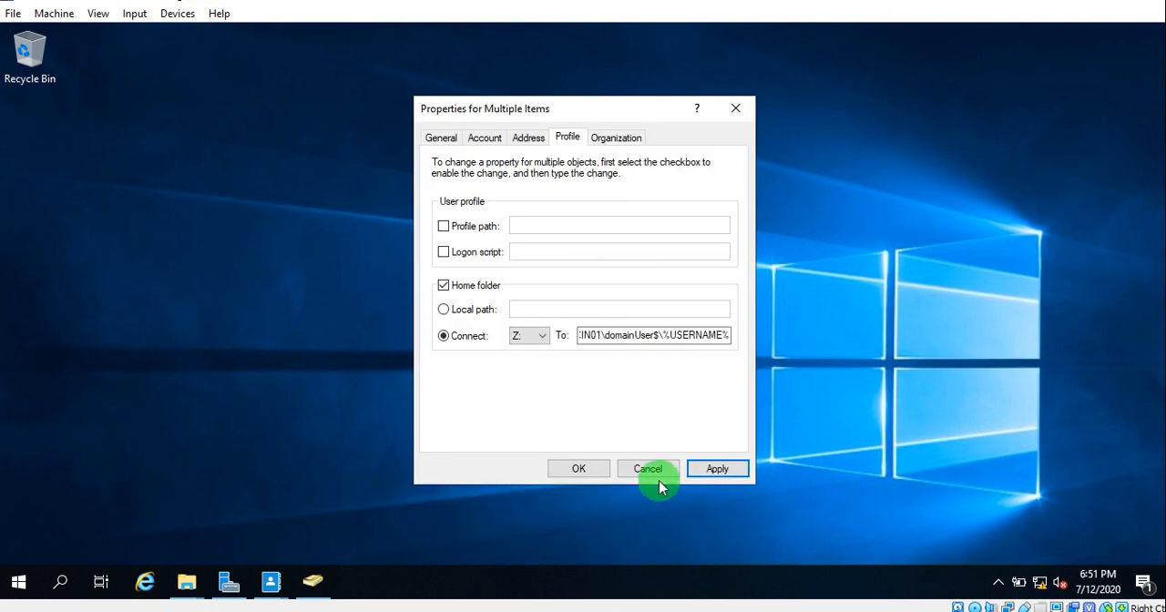
pyautogui.click(576, 469)
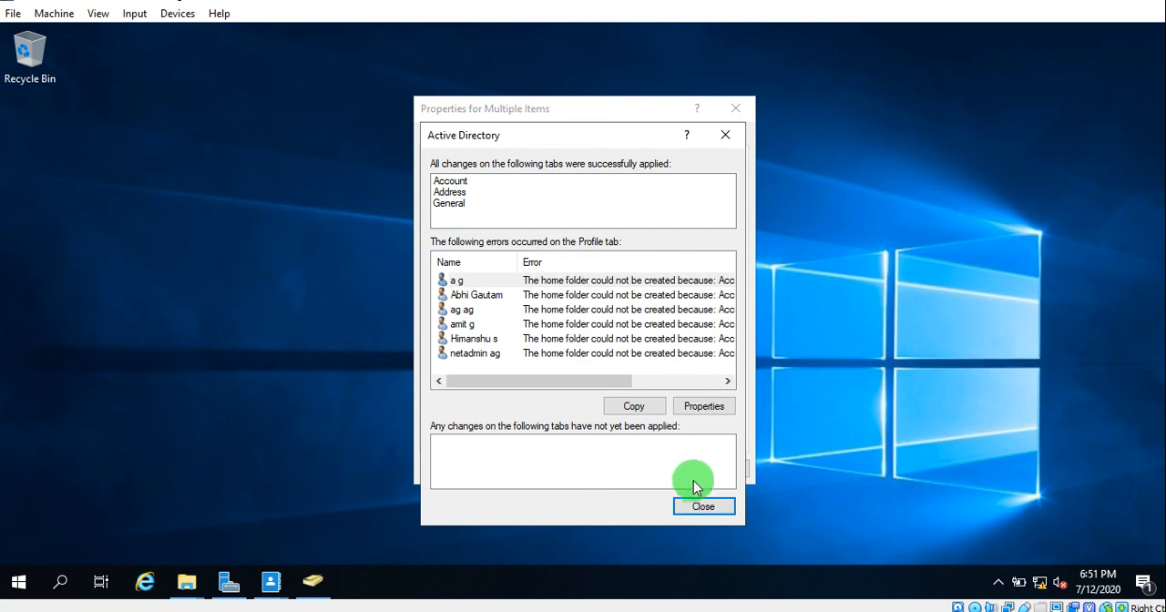
# - Switch the selected users' home folder connection to drive Y: and try to apply the profile change to all of them
pyautogui.click(705, 507)
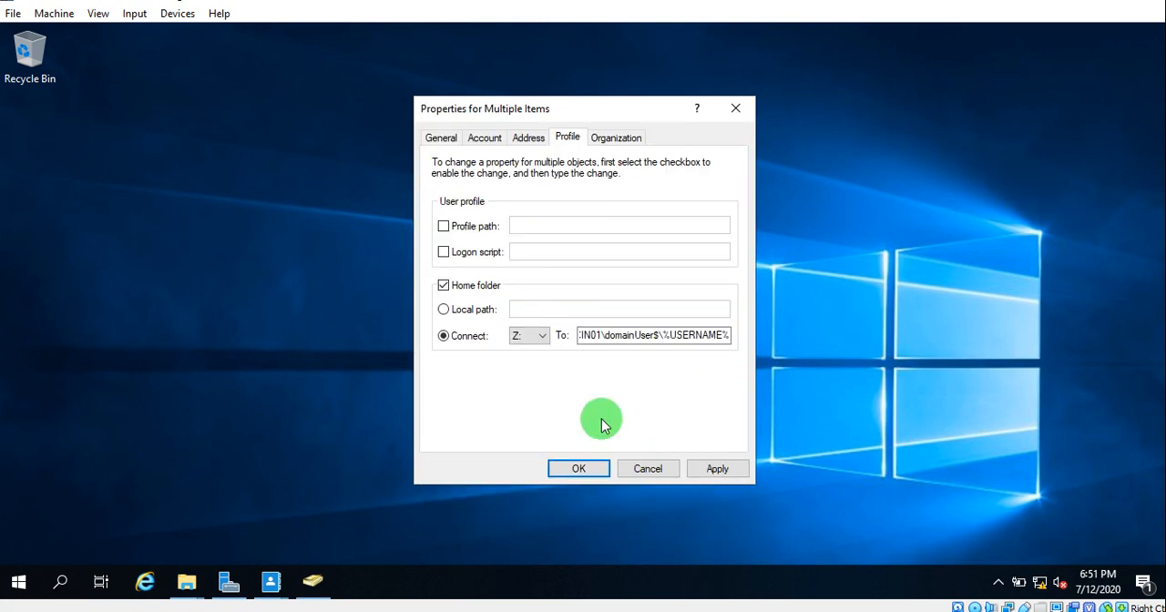
pyautogui.click(534, 337)
pyautogui.click(520, 309)
pyautogui.click(719, 468)
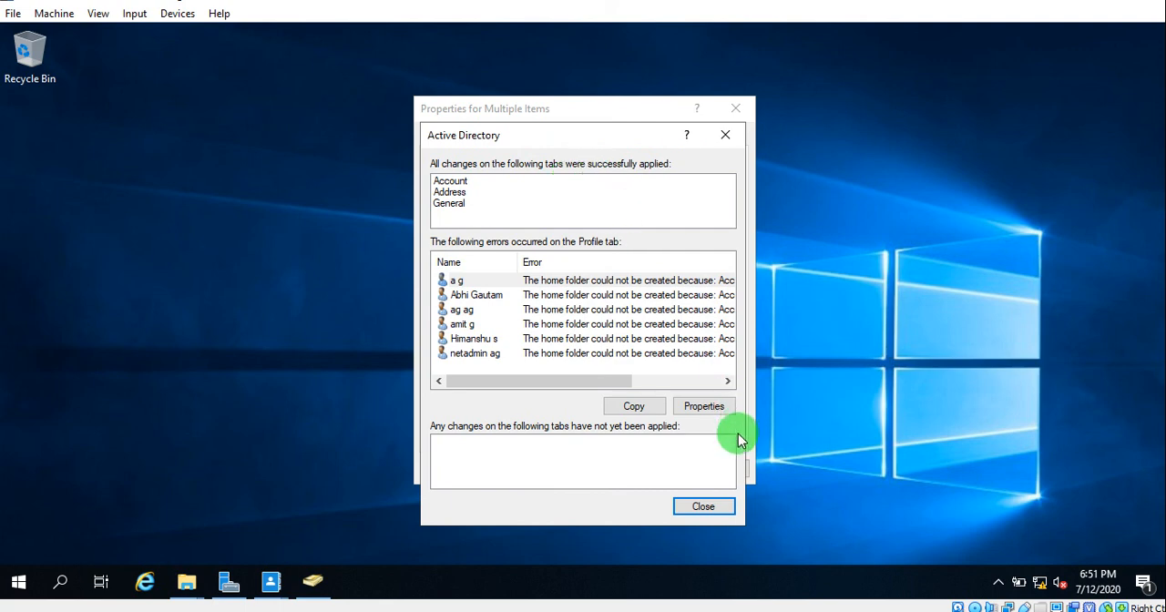
pyautogui.click(690, 508)
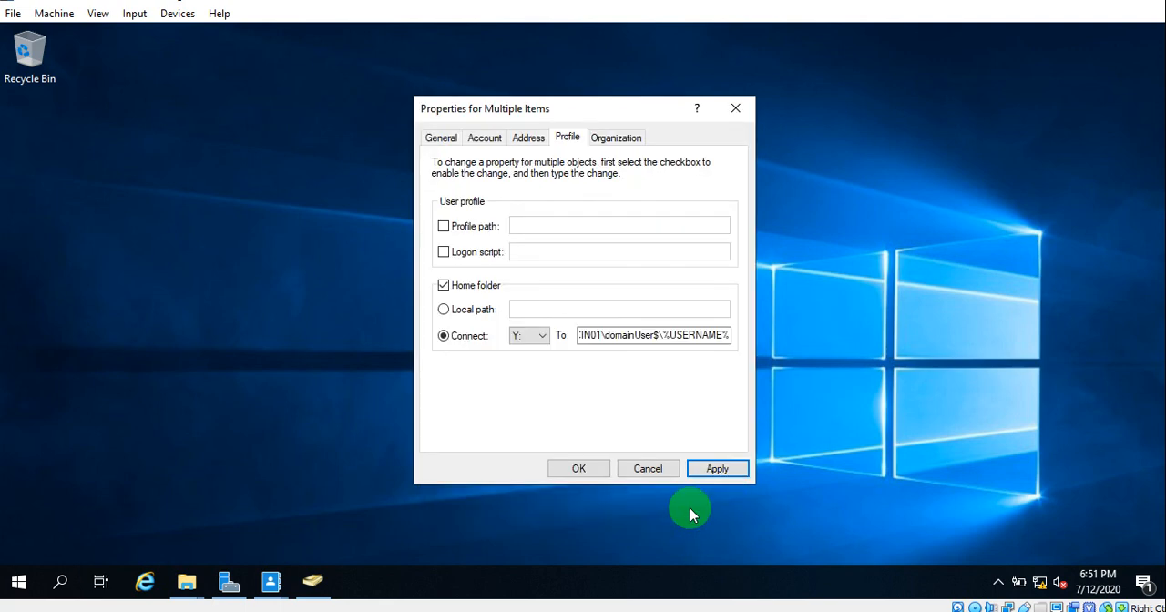
pyautogui.click(573, 468)
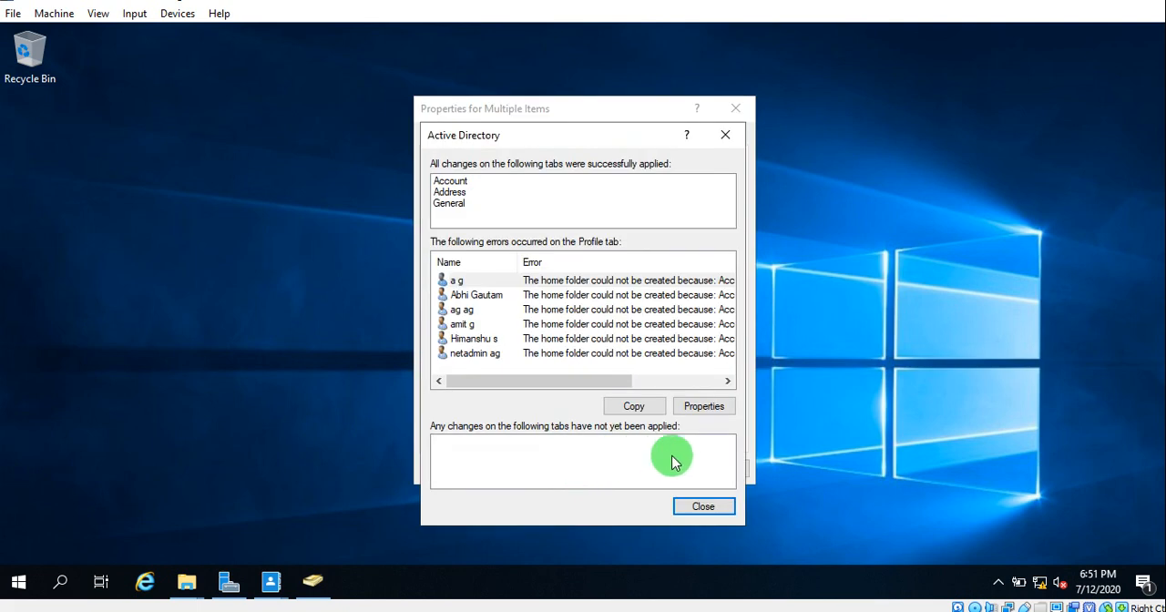
pyautogui.click(726, 137)
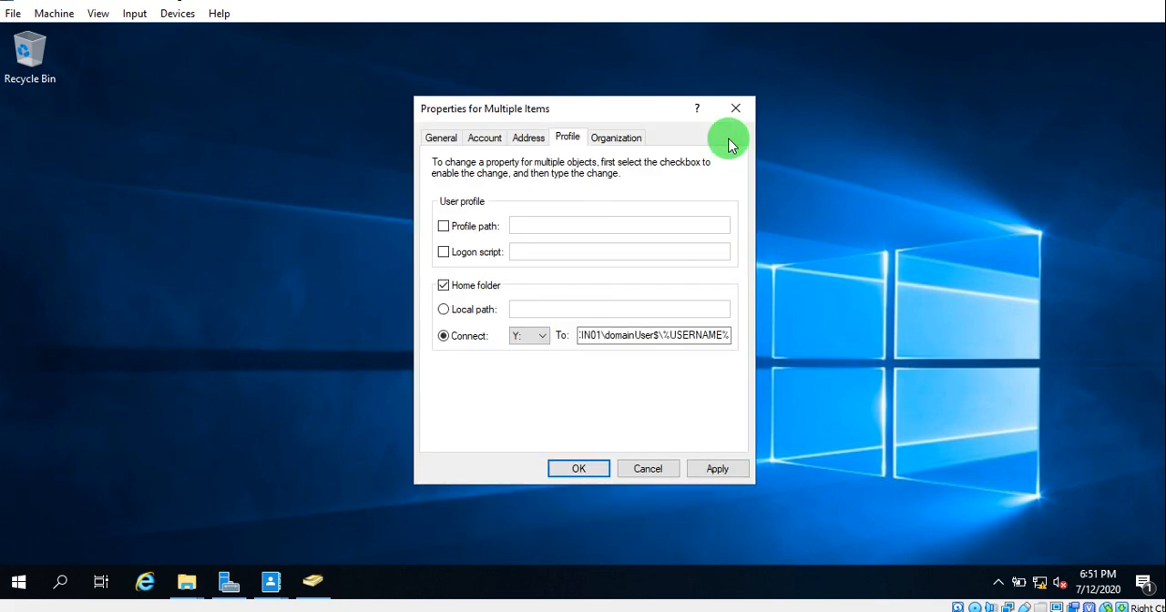
pyautogui.click(575, 468)
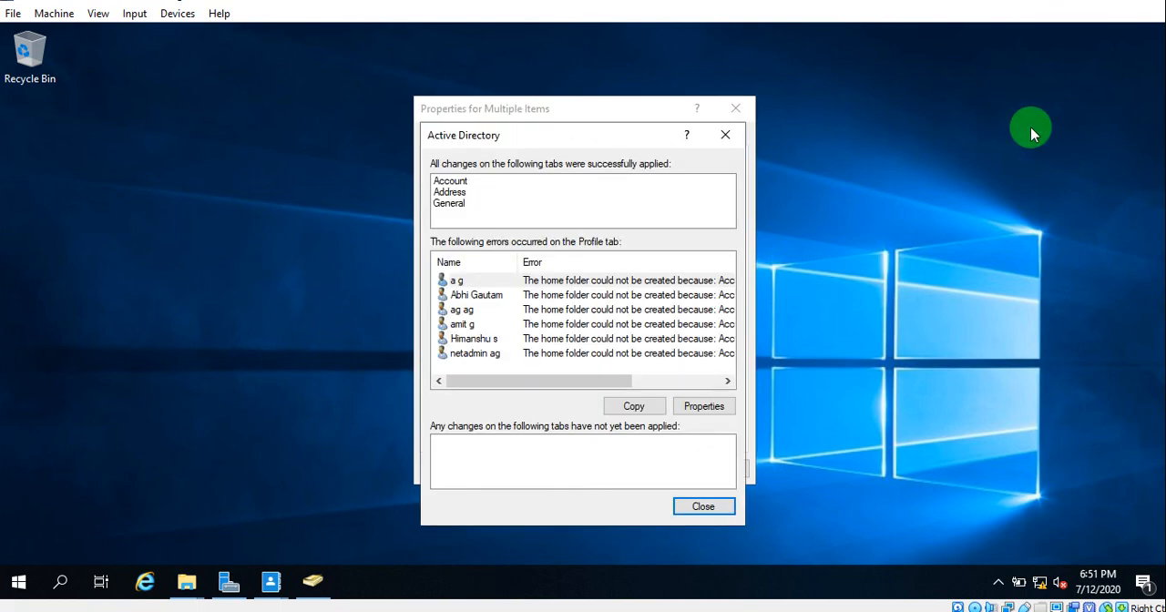